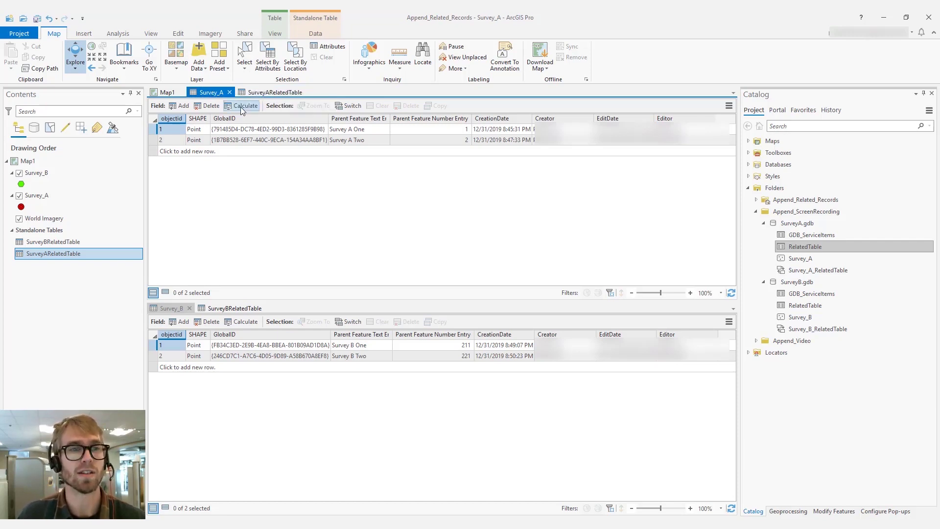
# Step: Create and save a Guid field APresGlobalID, aliased 'A Pres Global ID', in Survey_A
pyautogui.click(264, 93)
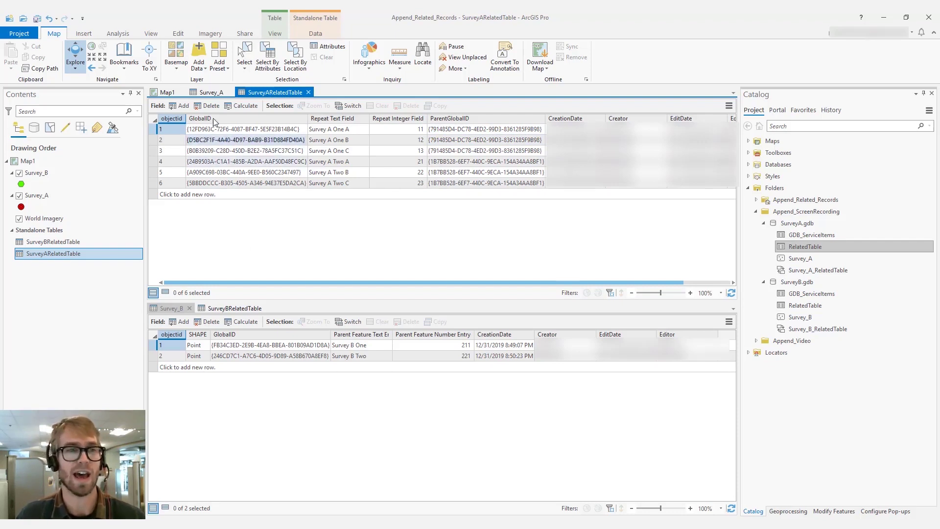
pyautogui.click(208, 92)
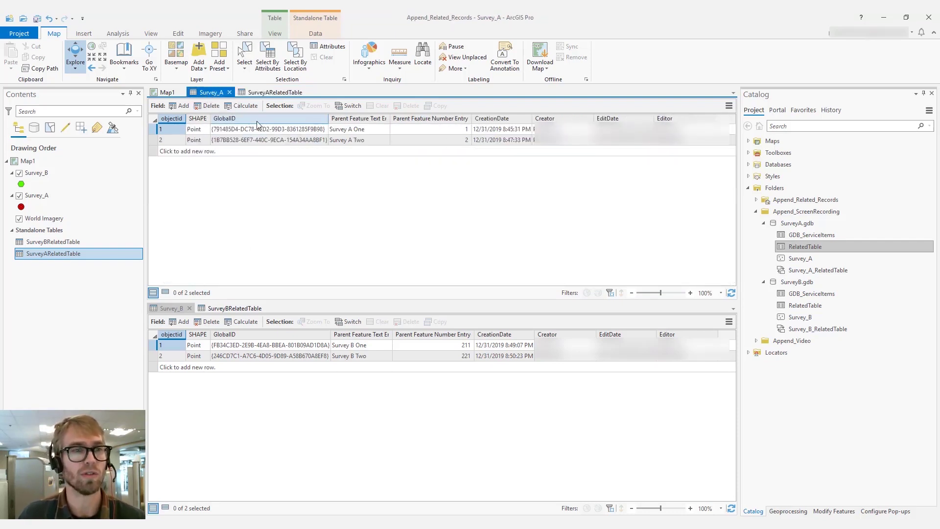
pyautogui.click(175, 105)
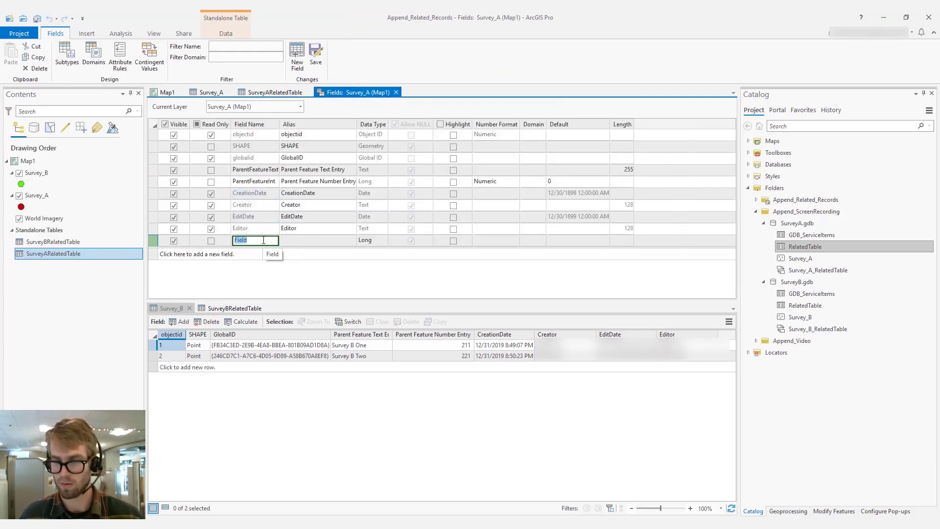
pyautogui.write('APresGlobalID')
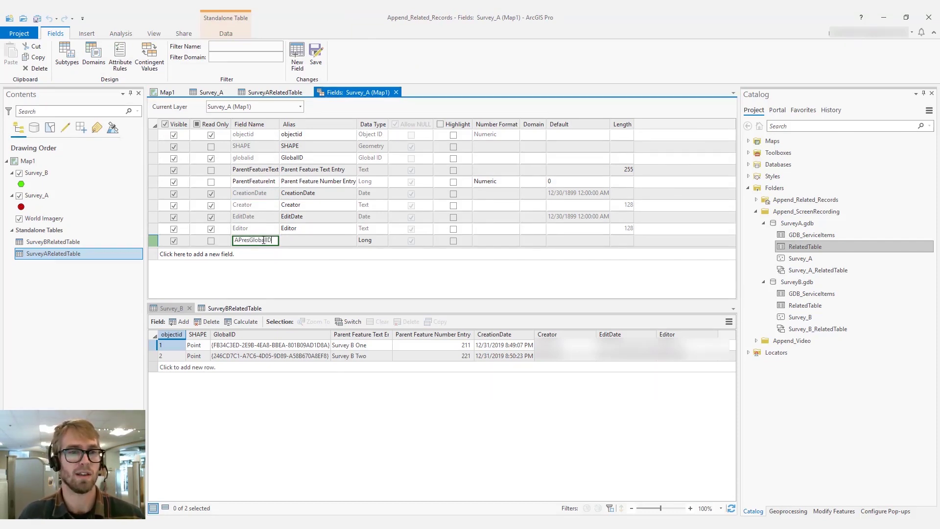
pyautogui.press('Tab')
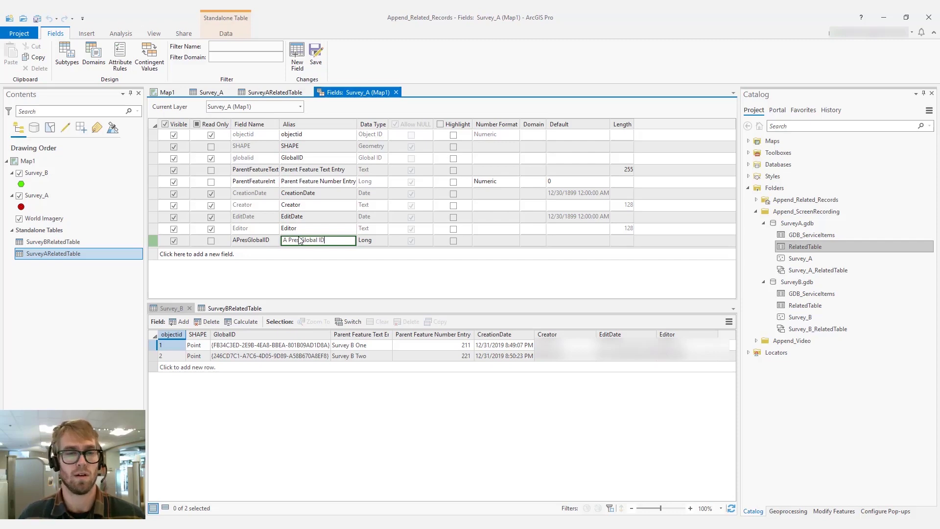
pyautogui.click(373, 240)
pyautogui.click(377, 241)
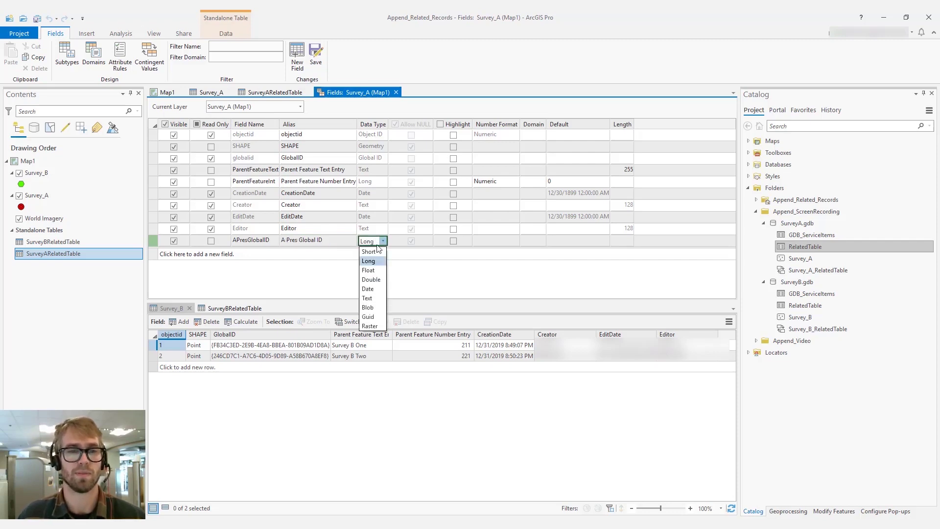
pyautogui.click(378, 316)
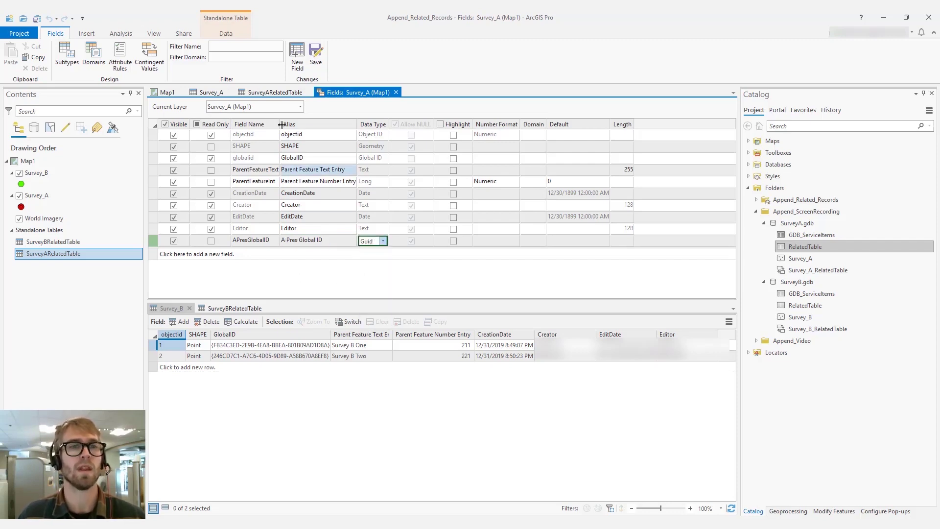
pyautogui.click(316, 55)
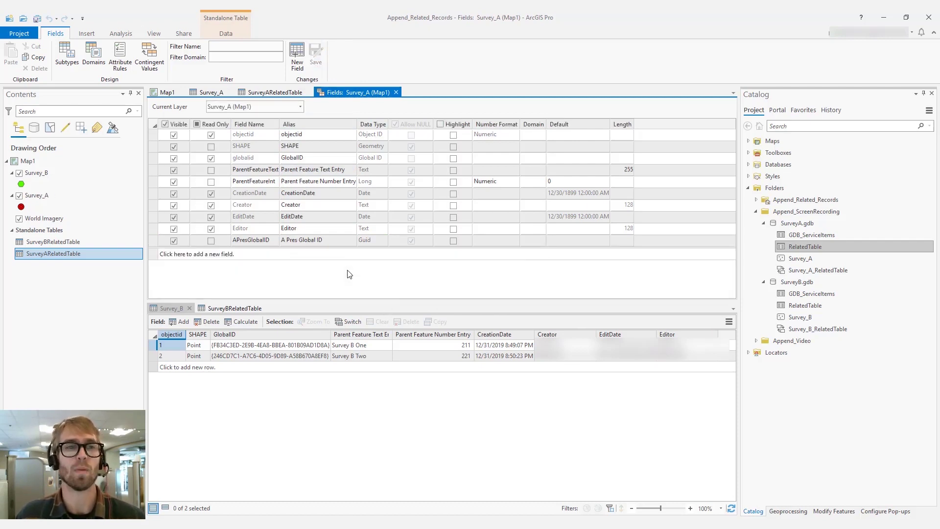
pyautogui.click(211, 94)
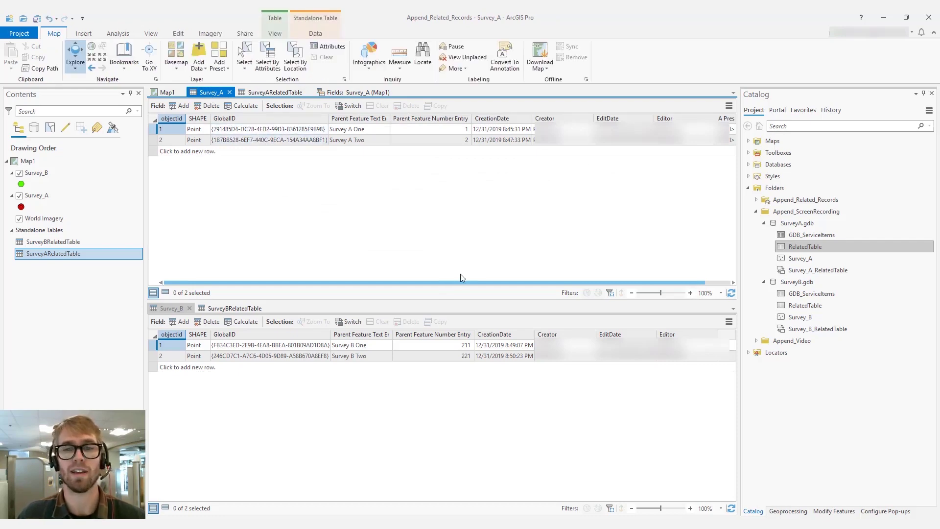
# Step: Calculate A Pres Global ID as !globalid! so each Survey_A record stores its own GlobalID
pyautogui.moveTo(460, 282); pyautogui.dragTo(486, 282)
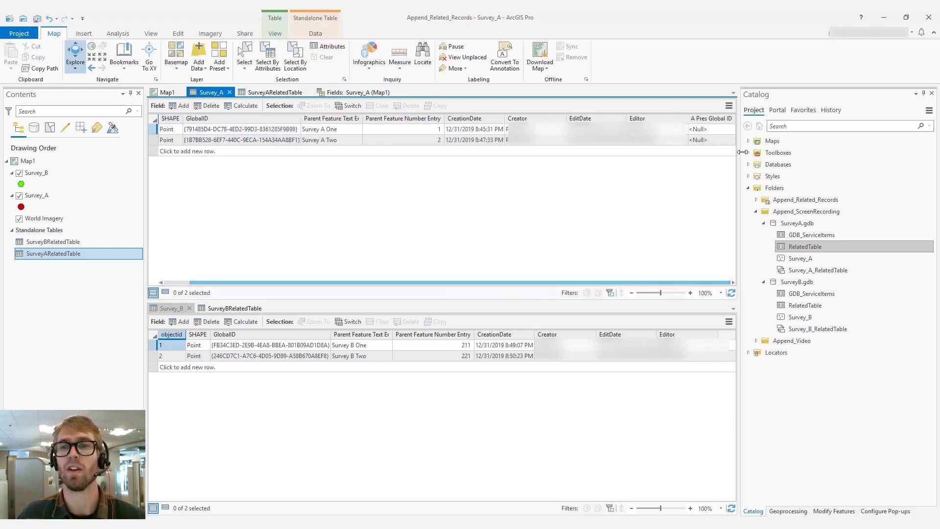
pyautogui.rightClick(711, 119)
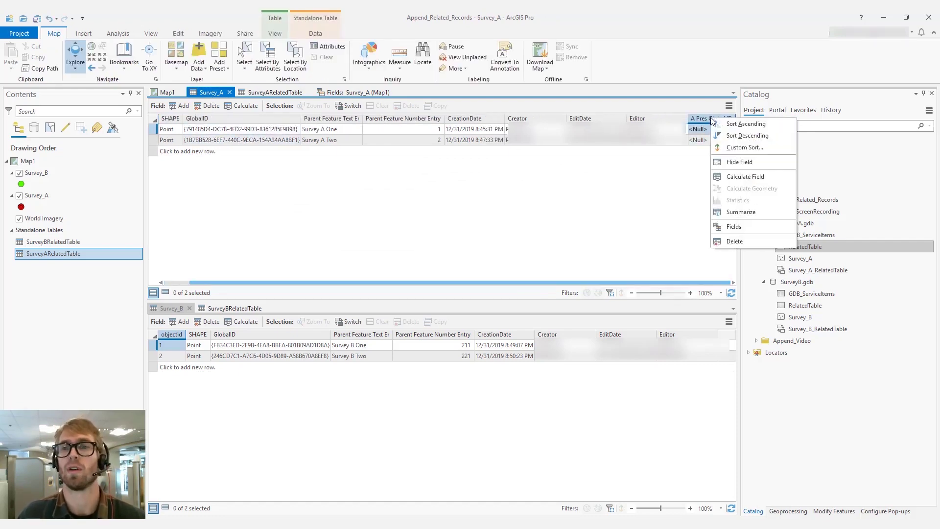
pyautogui.click(744, 177)
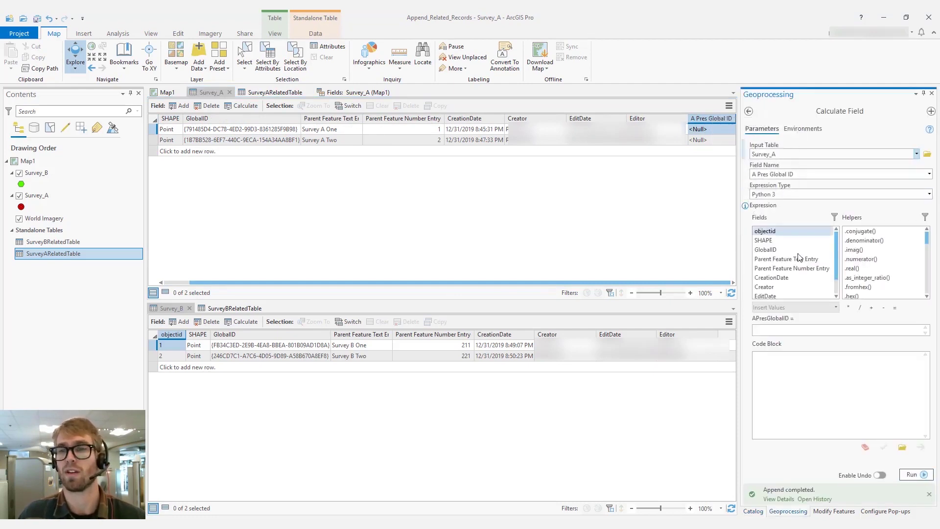
pyautogui.doubleClick(780, 250)
pyautogui.click(911, 475)
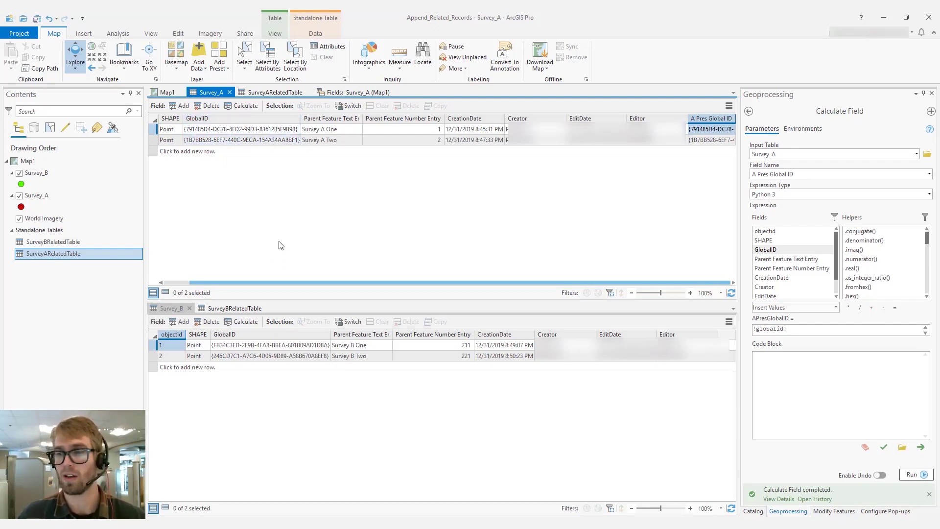
pyautogui.click(164, 324)
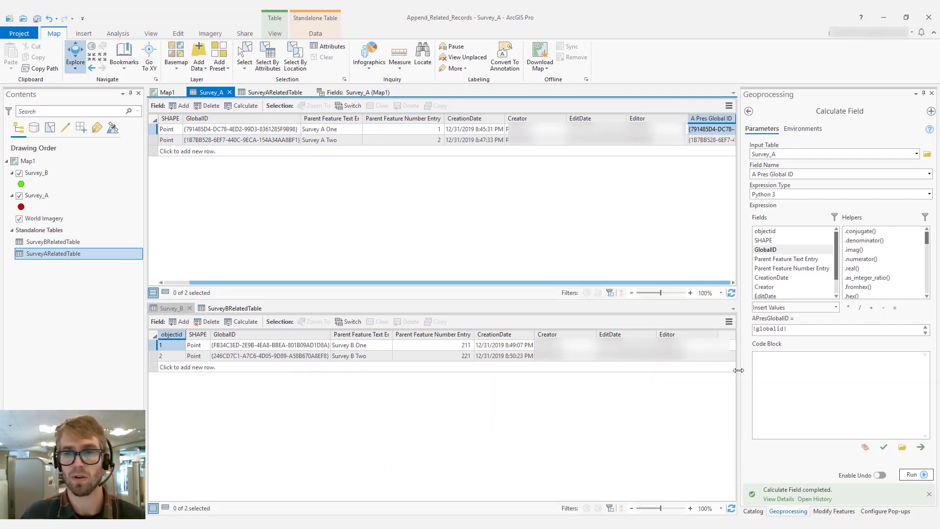
pyautogui.click(183, 323)
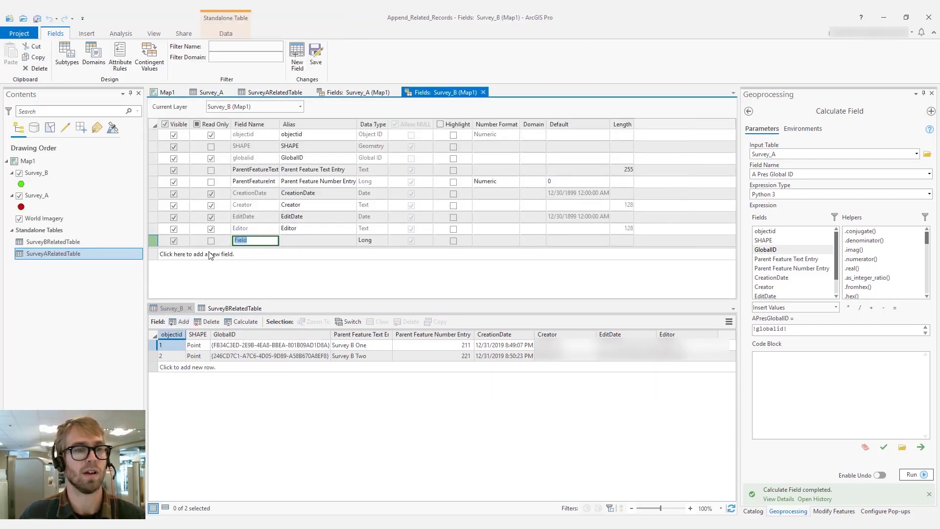
# Step: Add and save the Guid field APresGlobalID, alias 'A Pres Global ID', in Survey_B
pyautogui.write('APresGlobalID')
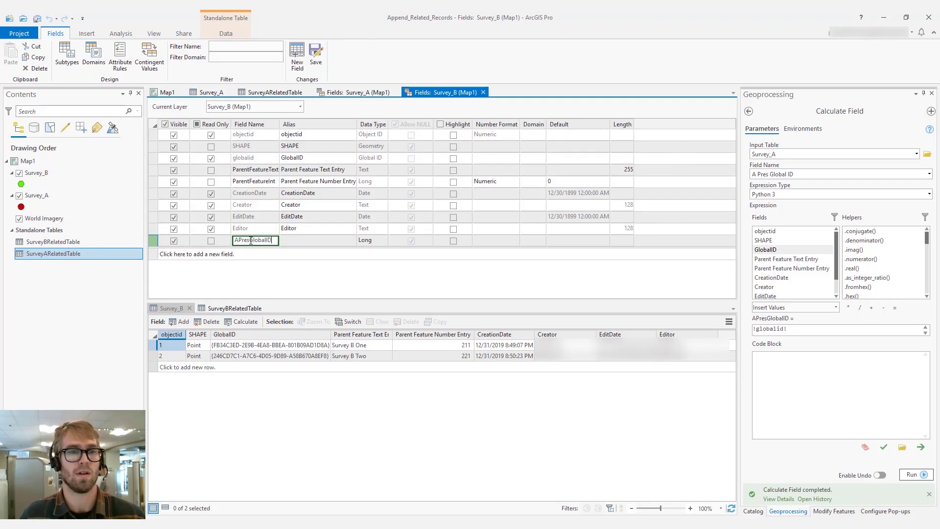
pyautogui.press('Tab')
pyautogui.write('A')
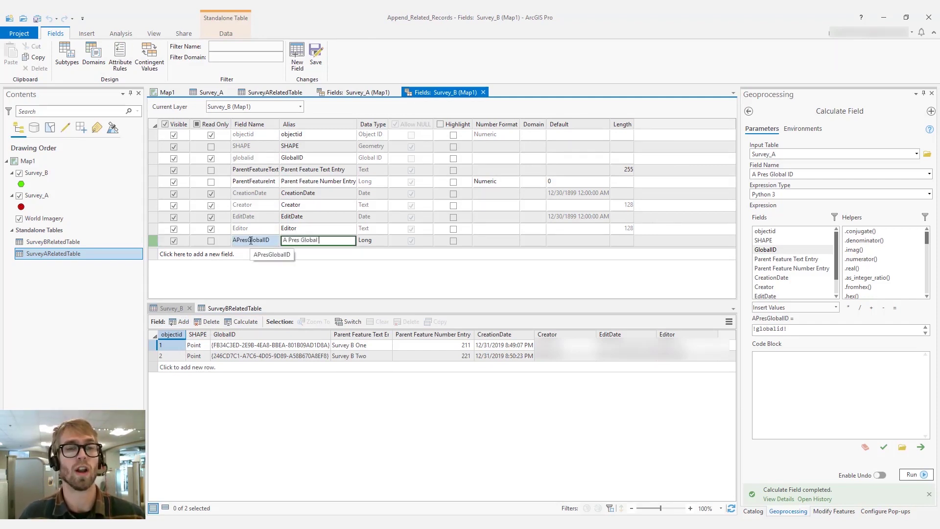
pyautogui.click(366, 242)
pyautogui.click(369, 242)
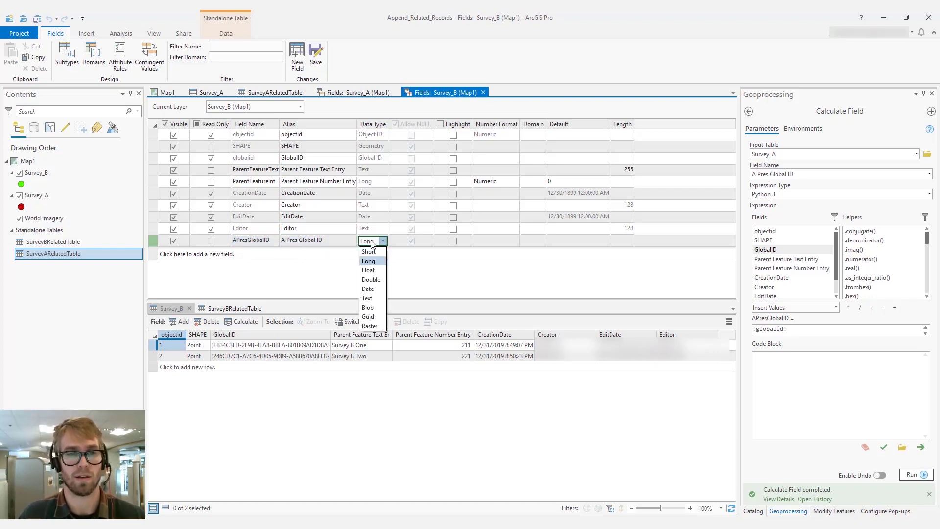
pyautogui.click(378, 316)
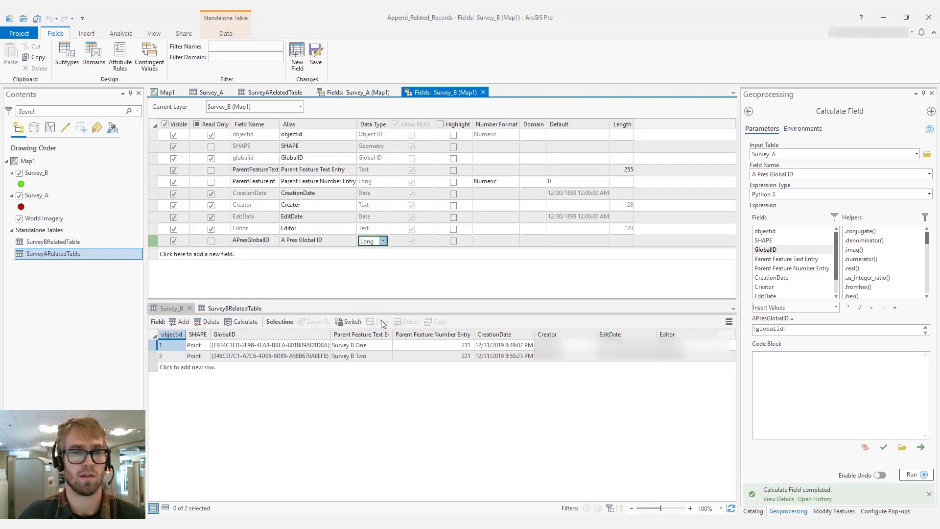
pyautogui.click(317, 52)
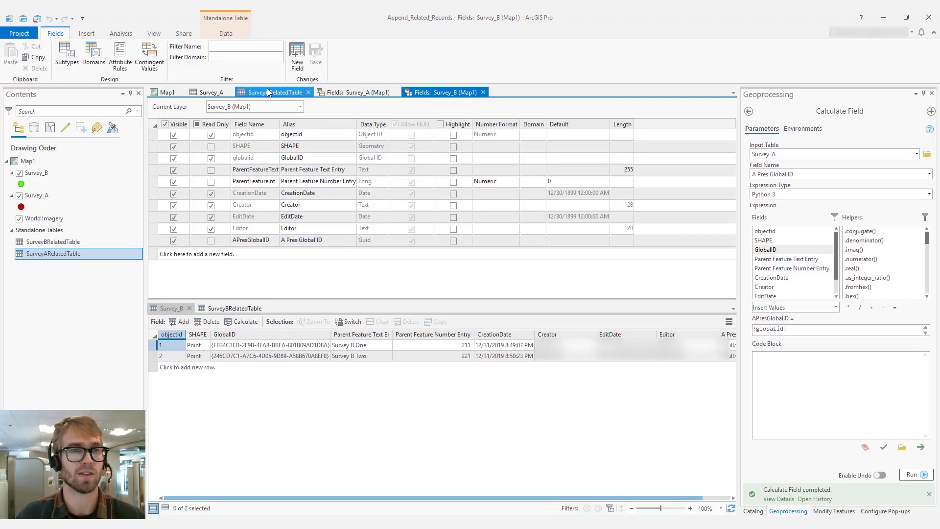
pyautogui.click(210, 92)
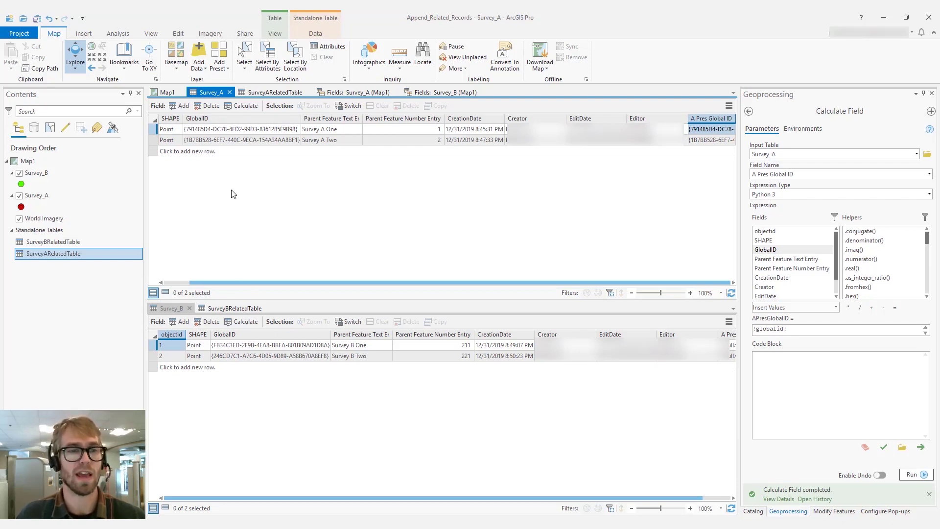
# Step: Run the Append tool with Survey_A as the input and Survey_B as the target dataset
pyautogui.click(754, 511)
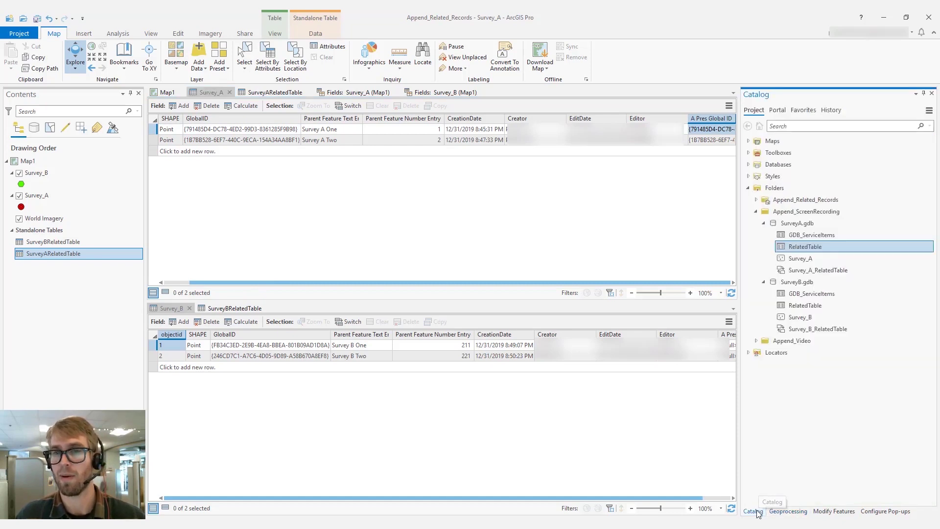
pyautogui.click(798, 513)
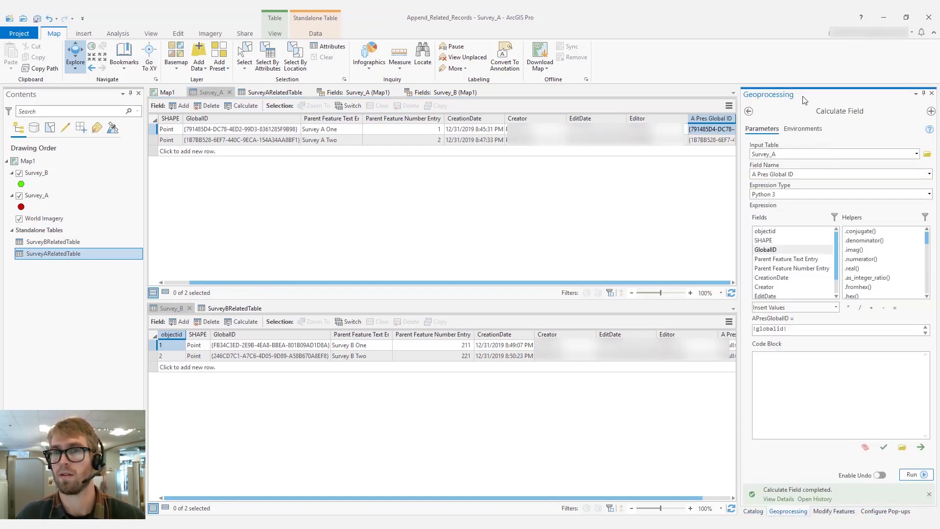
pyautogui.click(748, 112)
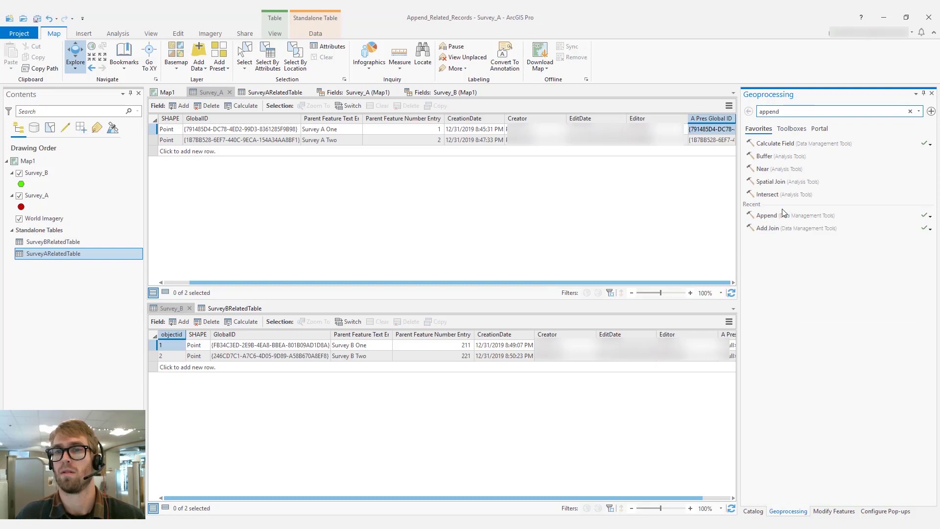
pyautogui.click(761, 216)
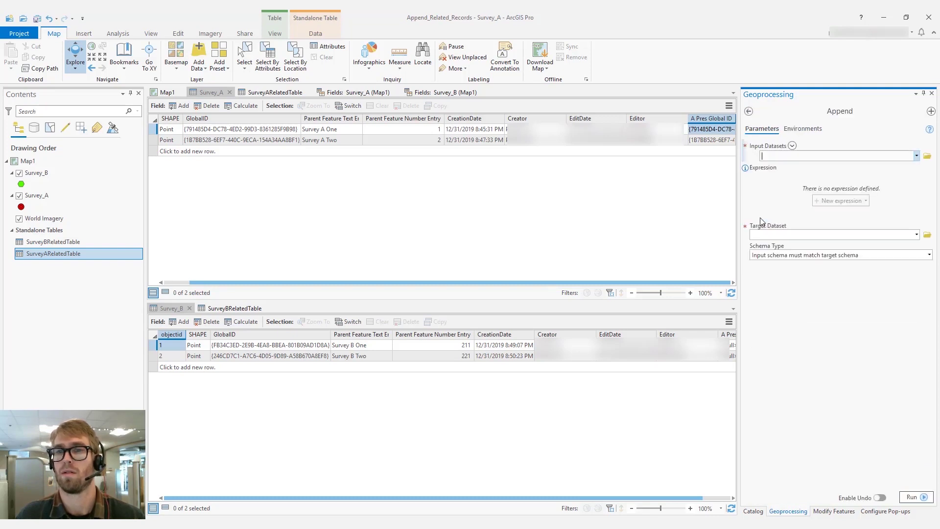
pyautogui.click(916, 157)
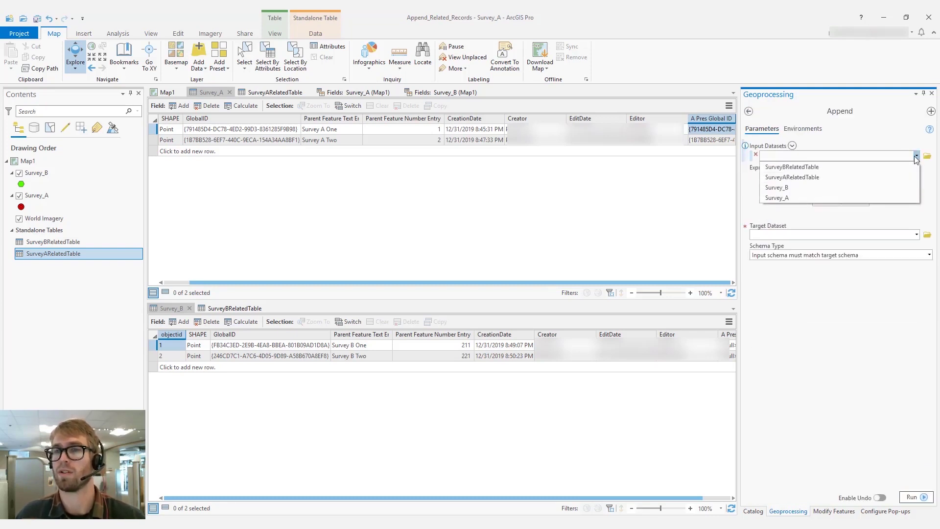
pyautogui.click(863, 198)
pyautogui.click(916, 246)
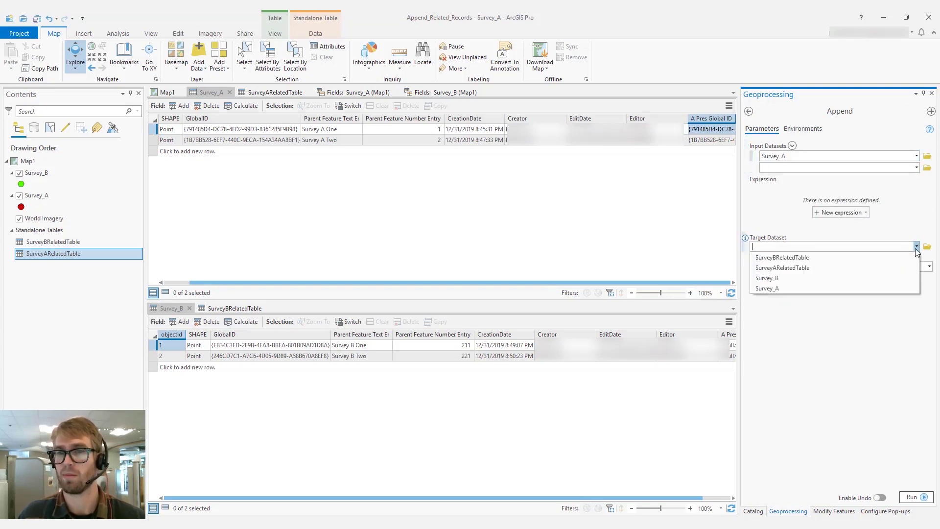
pyautogui.click(842, 277)
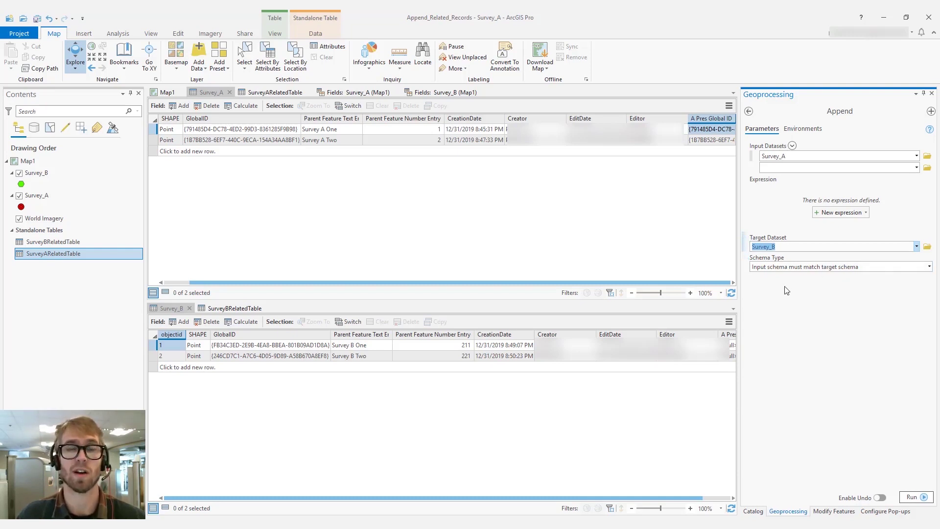
pyautogui.click(924, 497)
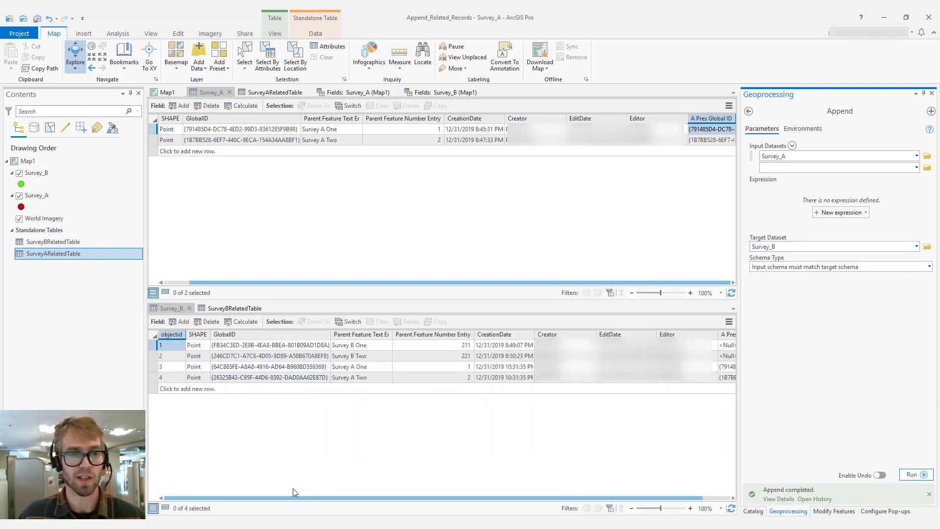
# Step: Widen the attribute tables area and display the six rows of SurveyARelatedTable
pyautogui.moveTo(292, 498); pyautogui.dragTo(394, 500)
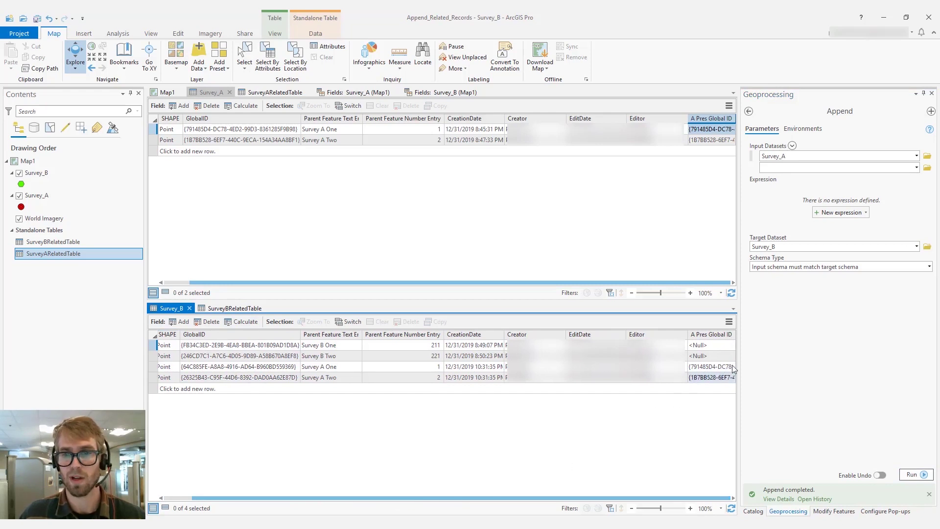
pyautogui.moveTo(738, 366); pyautogui.dragTo(771, 367)
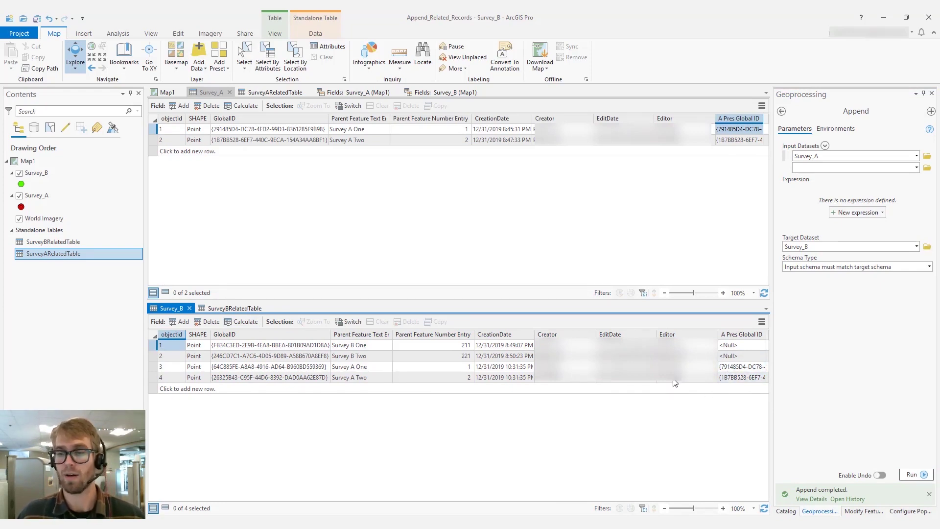
pyautogui.click(266, 92)
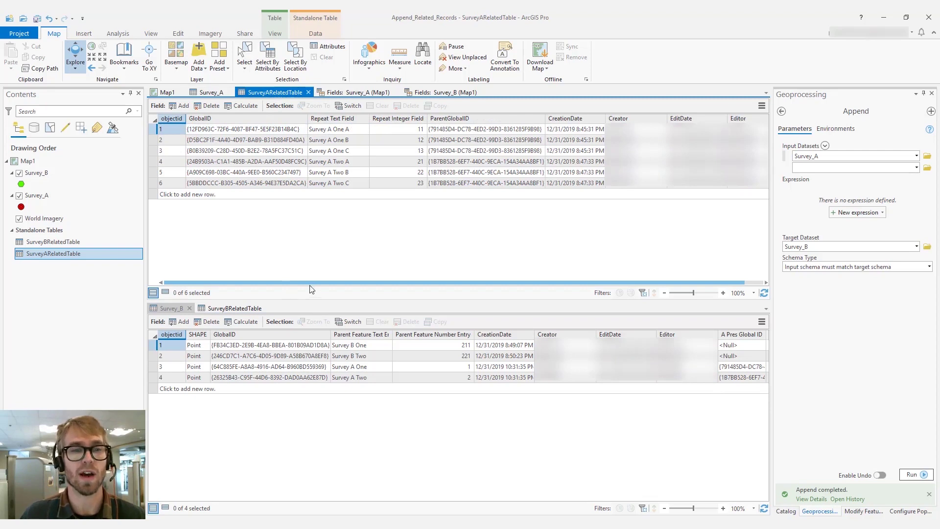
pyautogui.moveTo(312, 285); pyautogui.dragTo(388, 287)
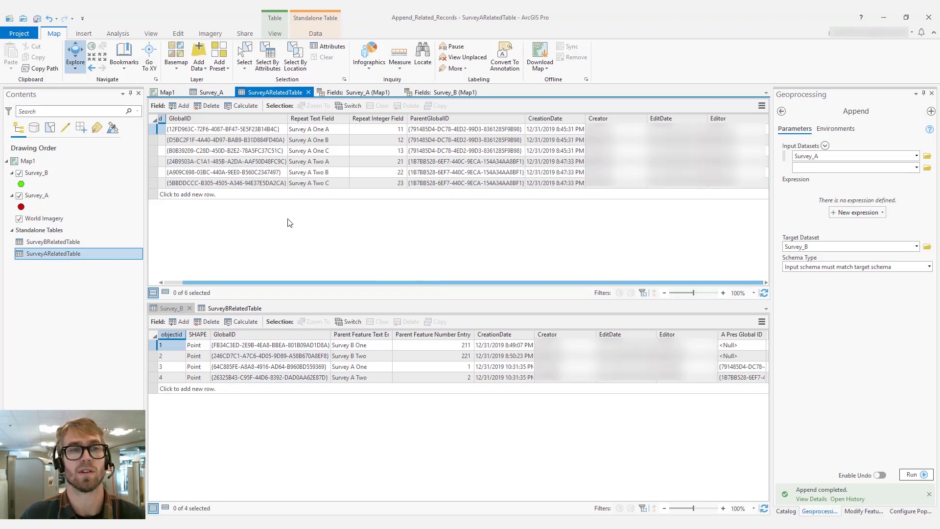
pyautogui.click(184, 107)
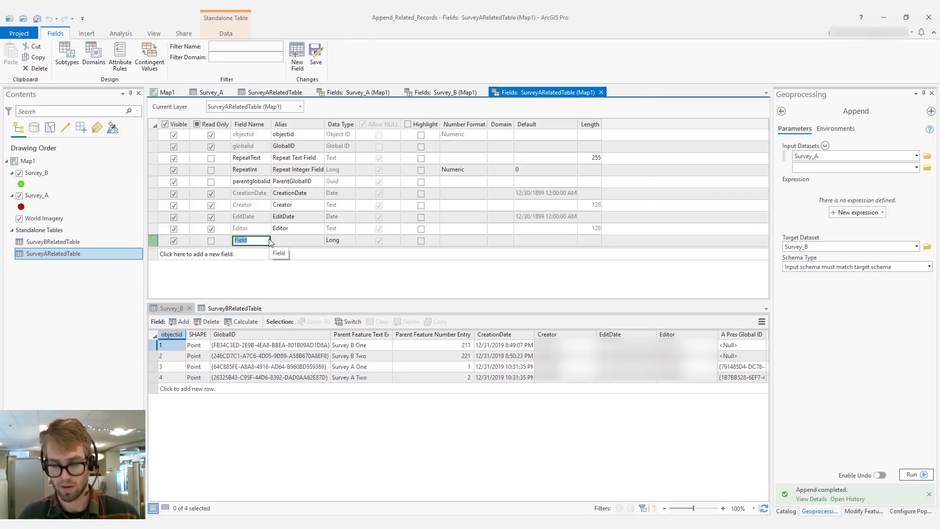
# Step: Create and save a Guid field SurveyBGlobalA, aliased 'Survey B Global A', in SurveyARelatedTable
pyautogui.write('Surv')
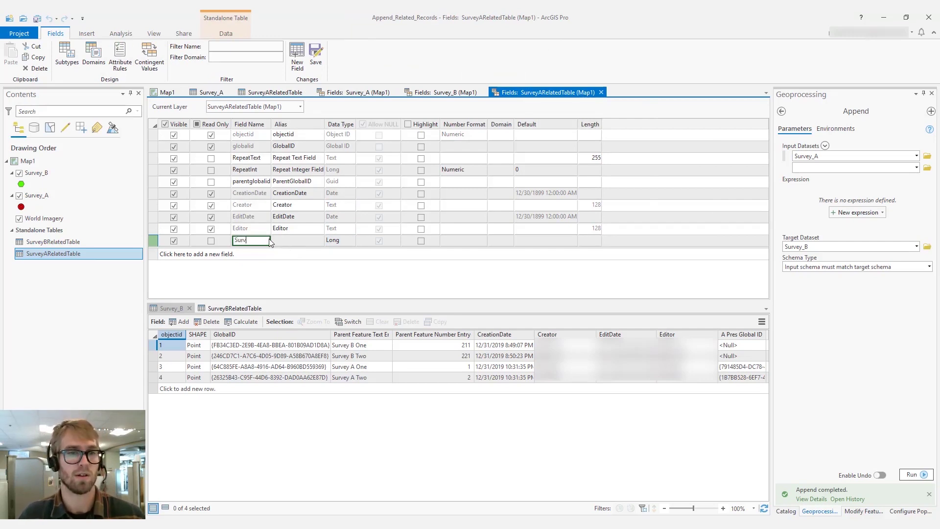
pyautogui.write('eyBGlobalID')
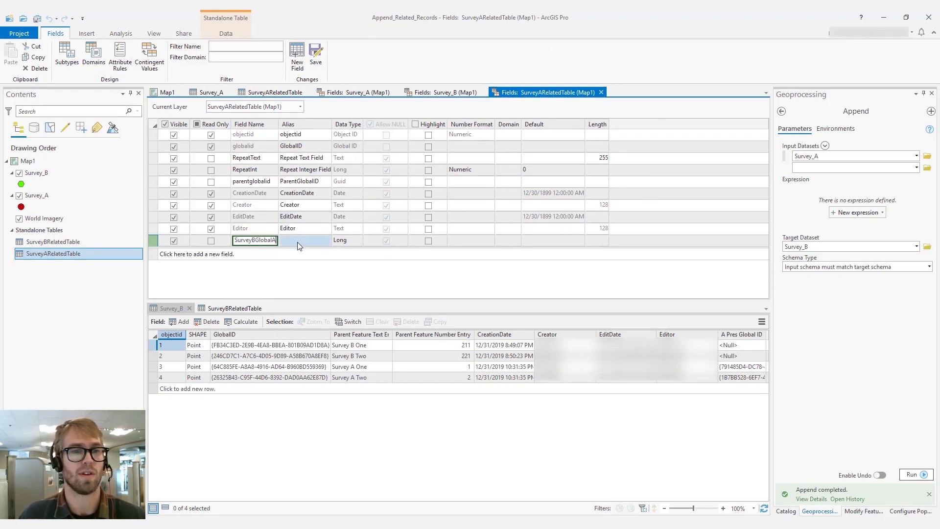
pyautogui.click(291, 242)
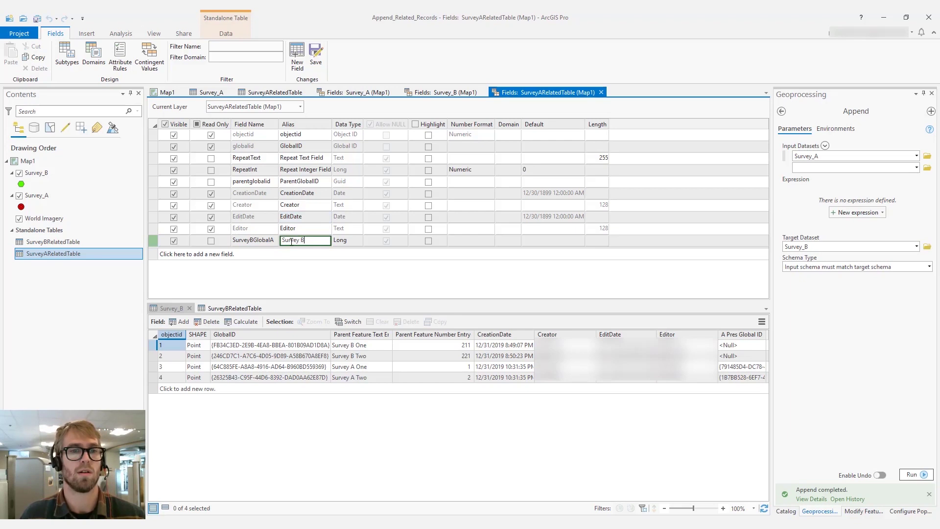
pyautogui.click(342, 241)
pyautogui.click(343, 242)
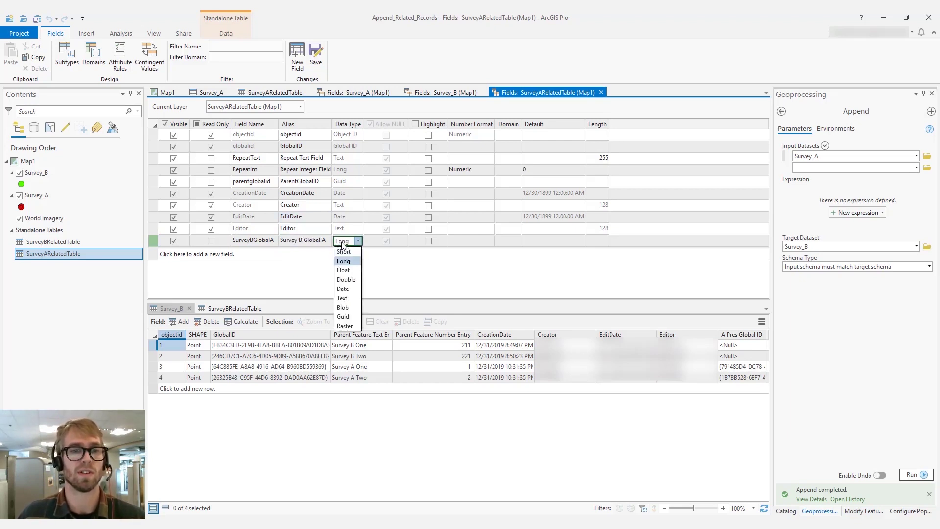
pyautogui.click(343, 317)
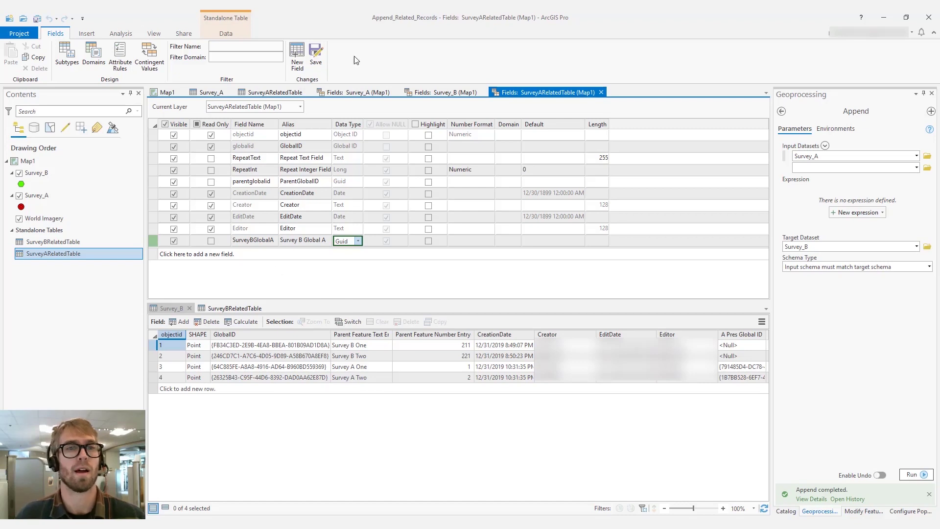
pyautogui.click(316, 53)
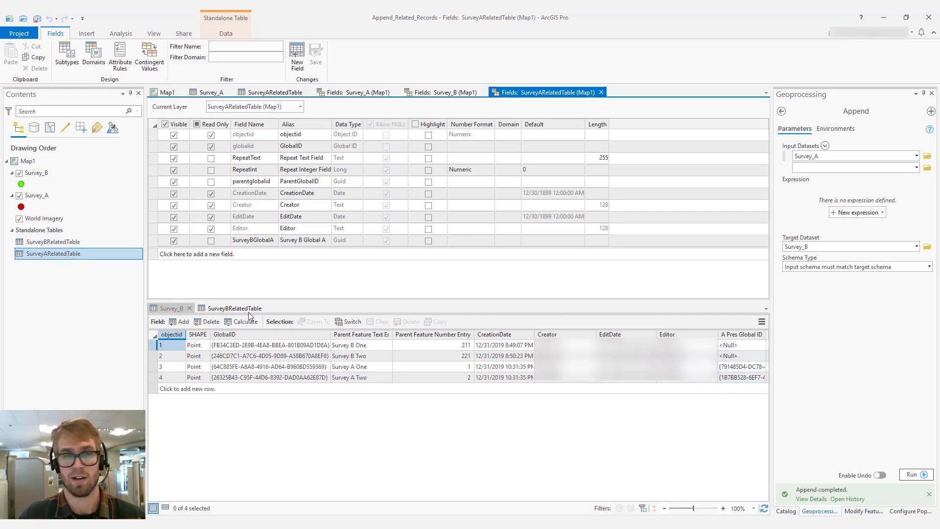
# Step: Join Survey_B to SurveyARelatedTable, matching ParentGlobalID to A Pres Global ID
pyautogui.rightClick(75, 258)
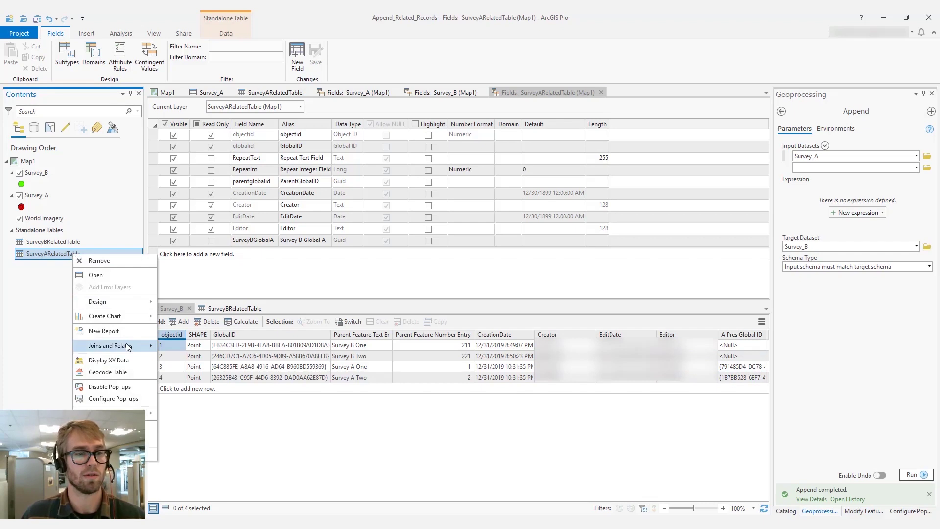
pyautogui.moveTo(128, 346)
pyautogui.click(184, 347)
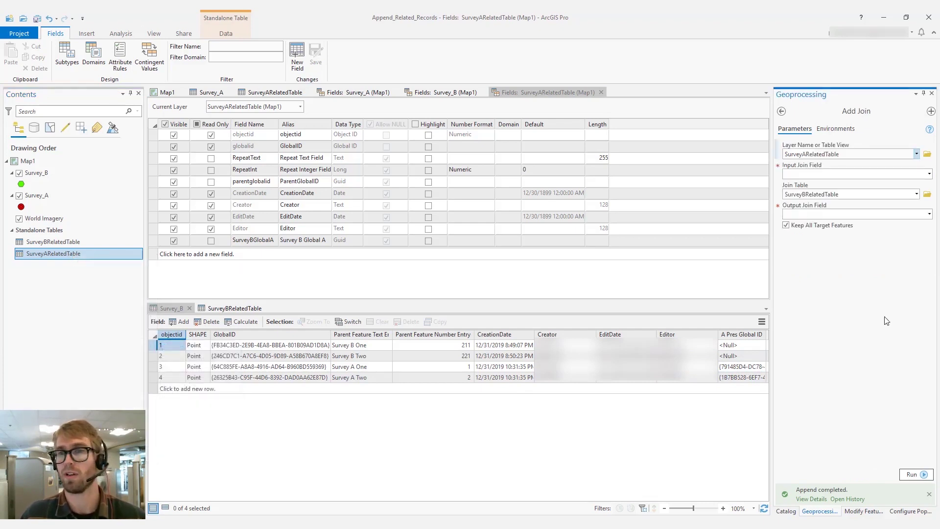
pyautogui.click(929, 175)
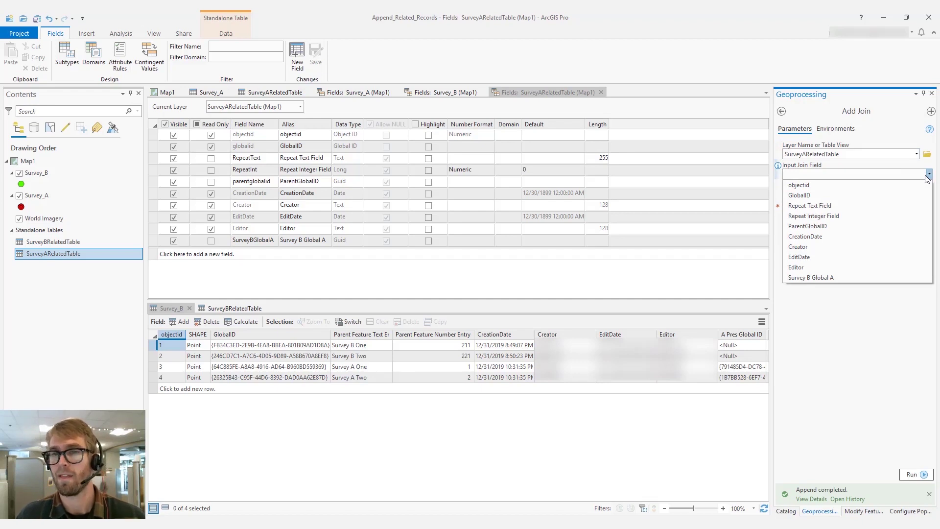
pyautogui.click(895, 227)
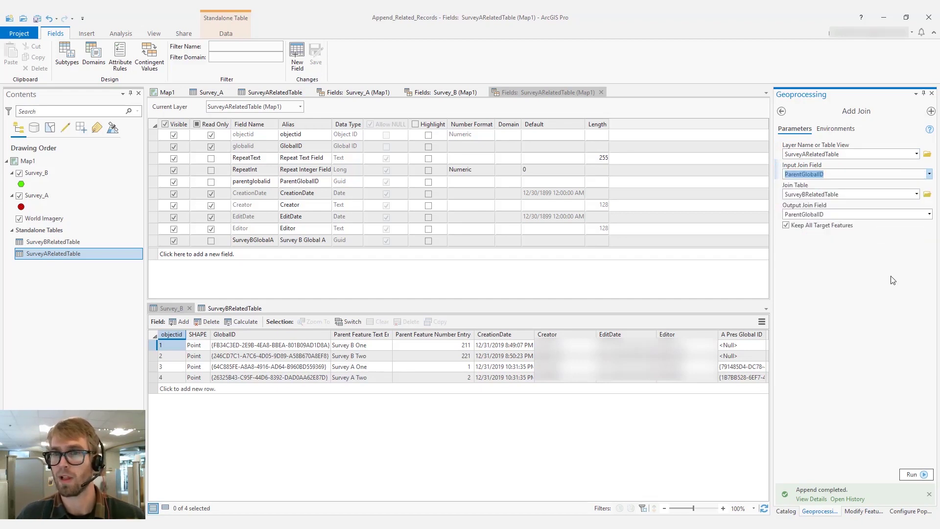
pyautogui.click(917, 195)
pyautogui.click(867, 227)
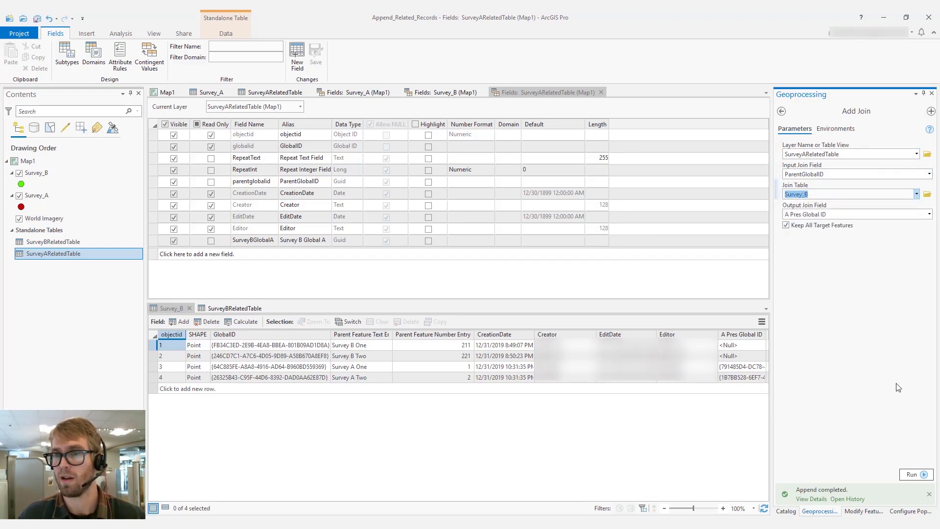
pyautogui.click(917, 475)
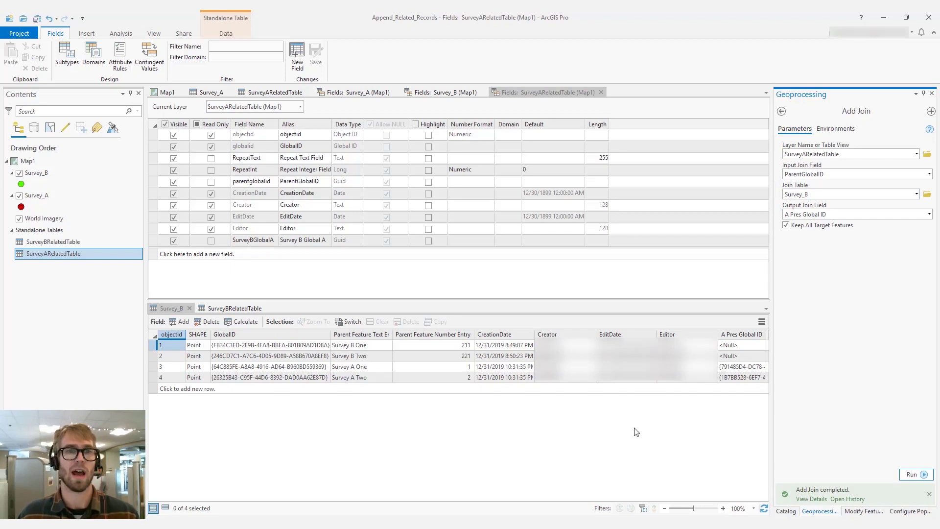
pyautogui.click(252, 93)
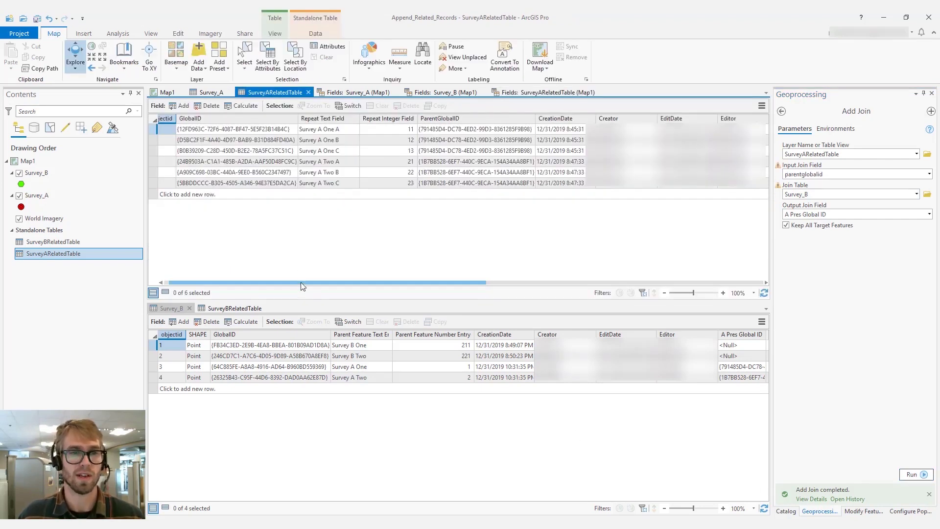
pyautogui.moveTo(301, 282); pyautogui.dragTo(322, 287)
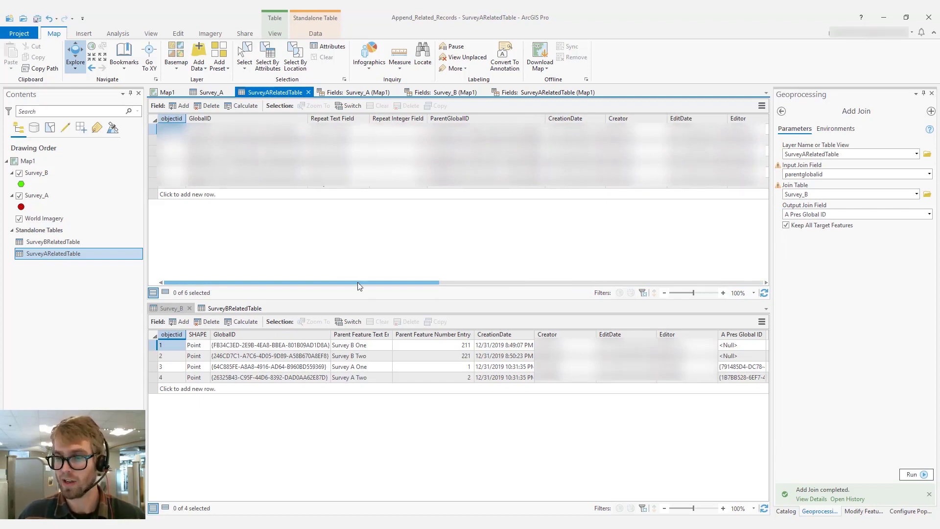
pyautogui.moveTo(358, 282); pyautogui.dragTo(688, 301)
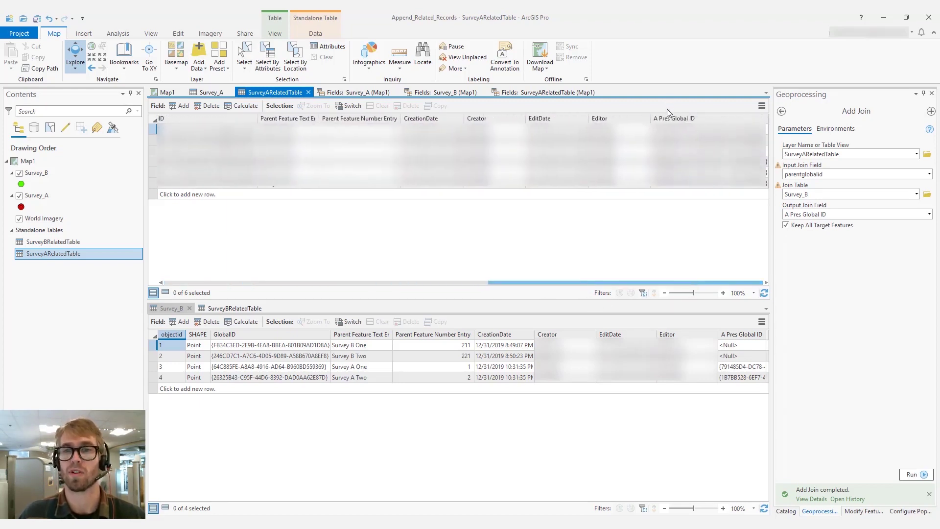
pyautogui.moveTo(630, 286); pyautogui.dragTo(499, 287)
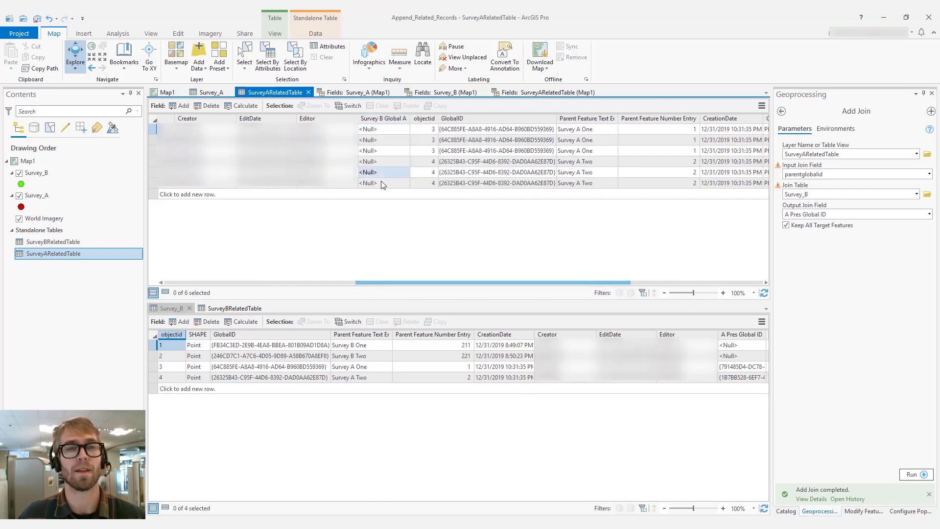
# Step: Calculate Survey B Global A as !Survey_B.globalid!, then widen and scroll the column to check values
pyautogui.rightClick(382, 120)
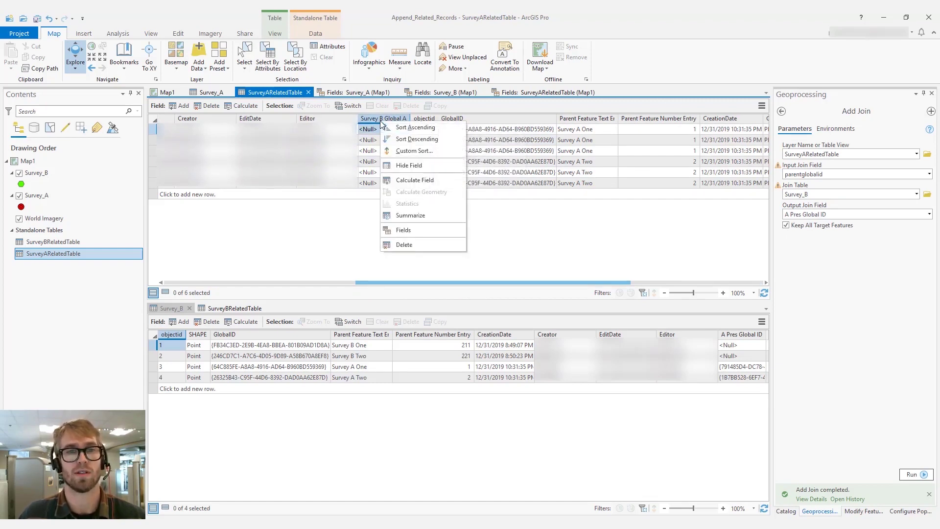
pyautogui.click(412, 180)
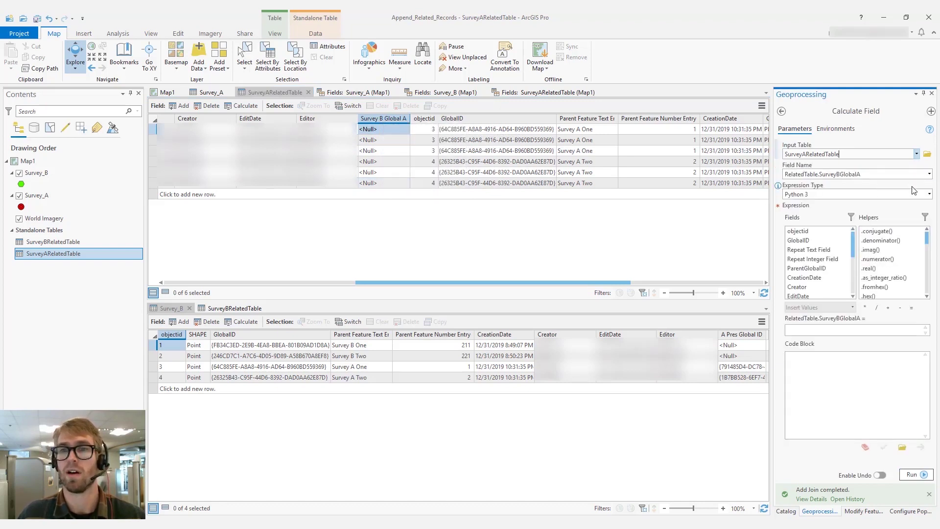
pyautogui.scroll(-5, 817, 267)
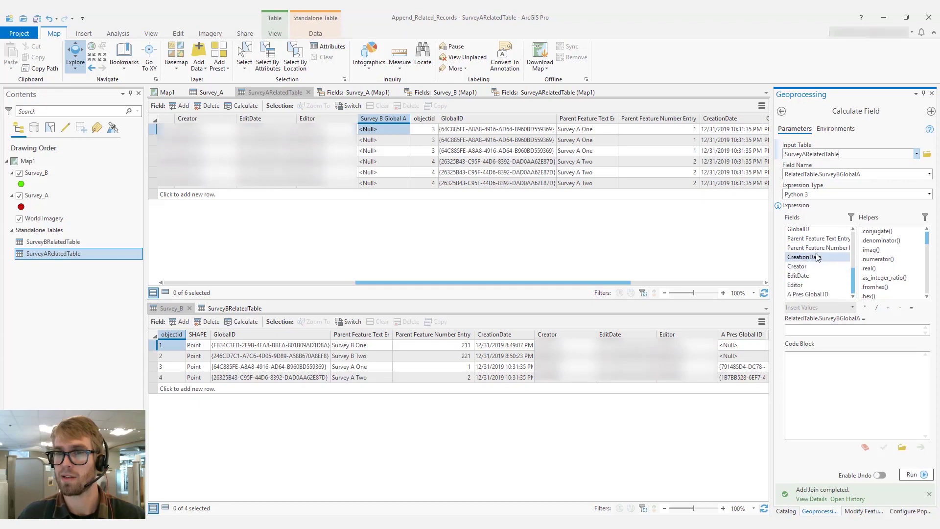
pyautogui.doubleClick(815, 232)
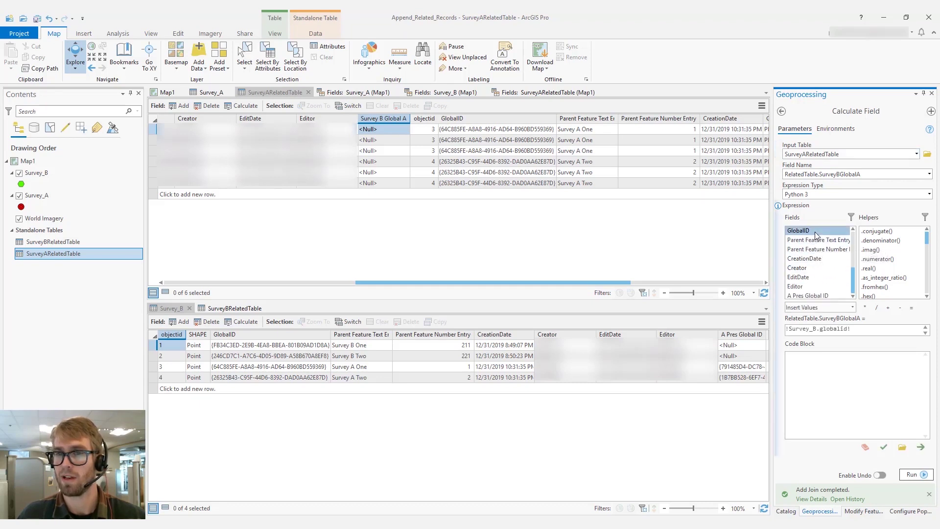
pyautogui.click(914, 475)
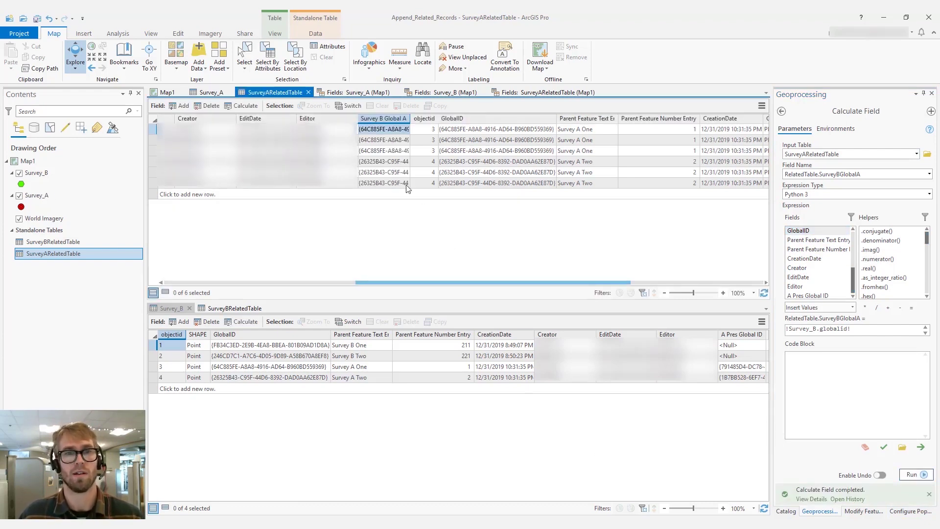
pyautogui.moveTo(411, 119); pyautogui.dragTo(520, 119)
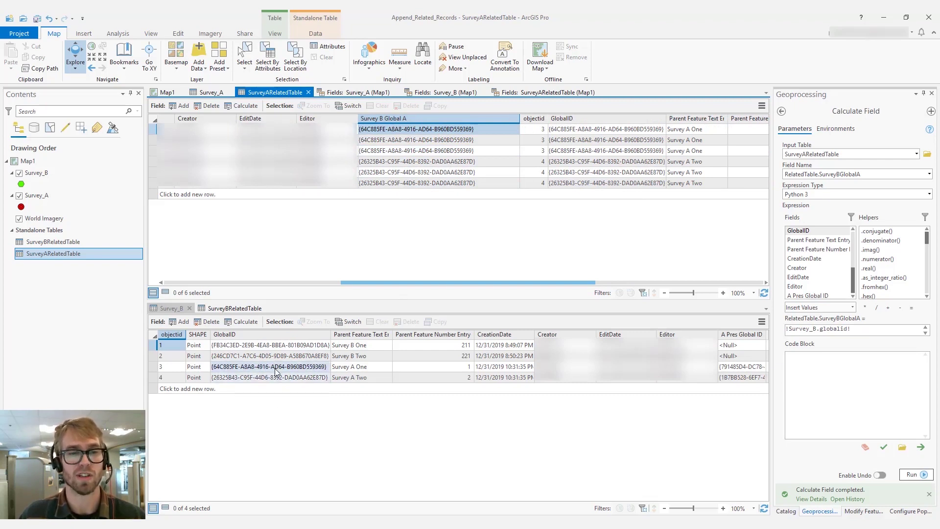
pyautogui.hscroll(3, 410, 291)
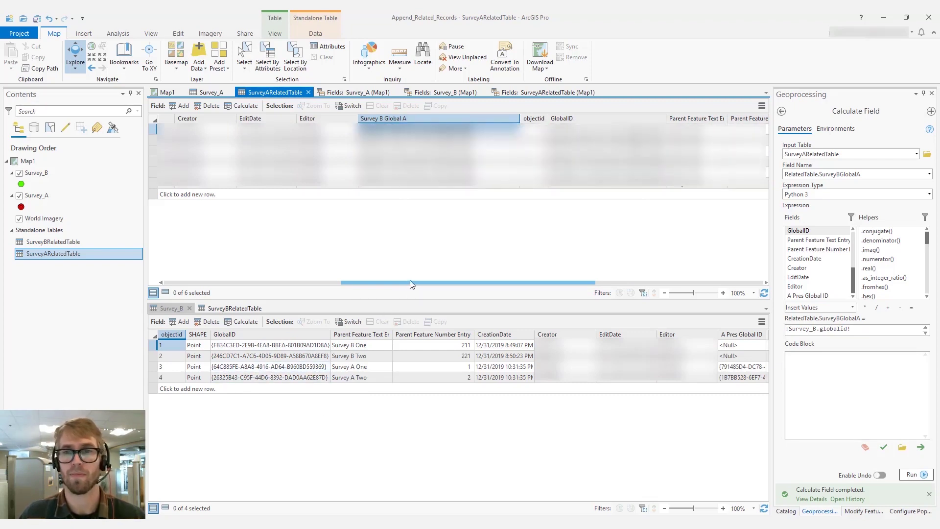
pyautogui.hscroll(3, 488, 290)
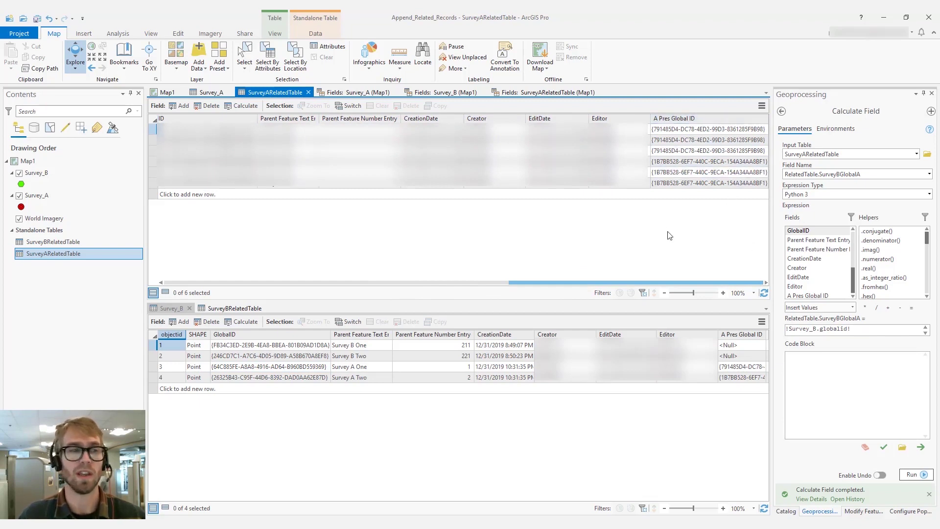
# Step: Remove all joins from SurveyARelatedTable and confirm the removal
pyautogui.rightClick(69, 257)
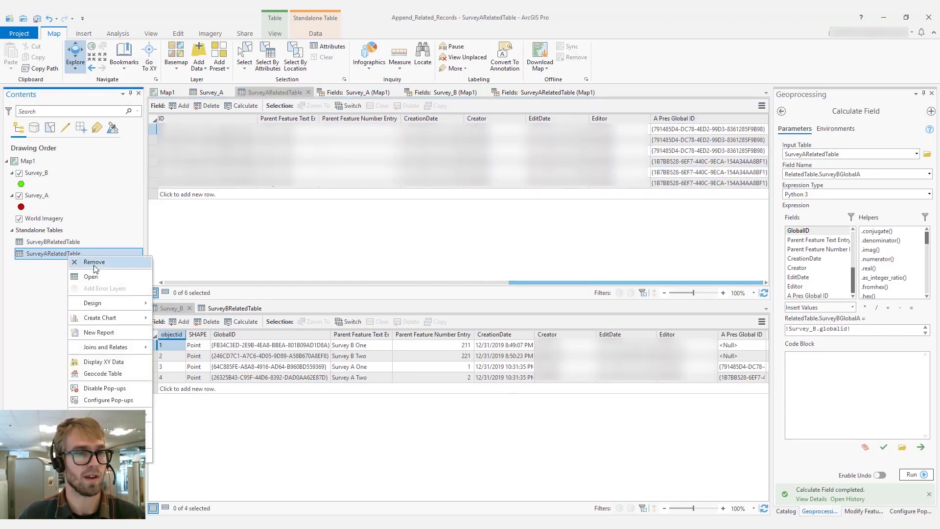
pyautogui.moveTo(119, 352)
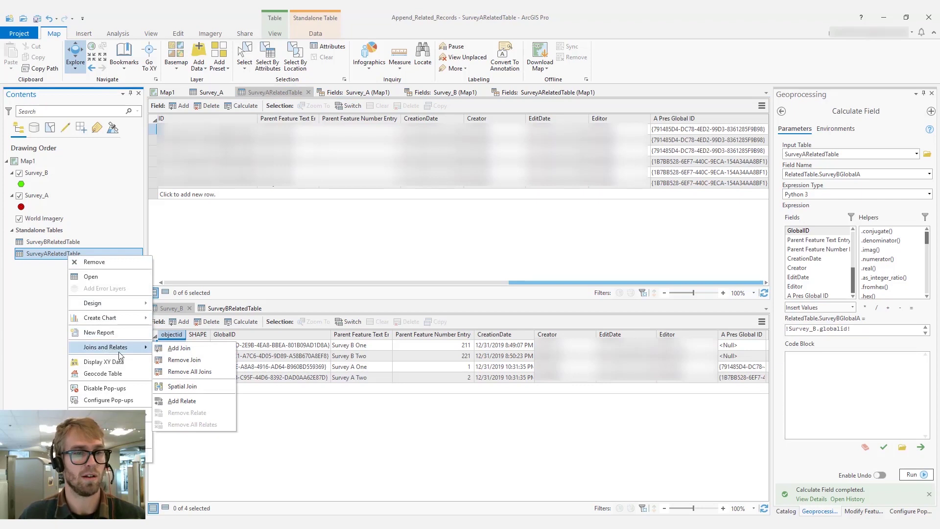
pyautogui.click(189, 372)
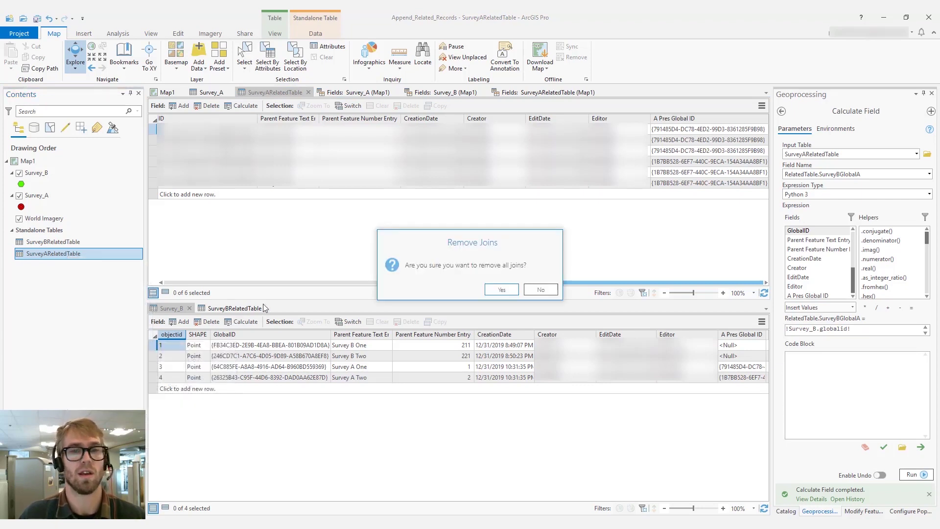
pyautogui.click(498, 290)
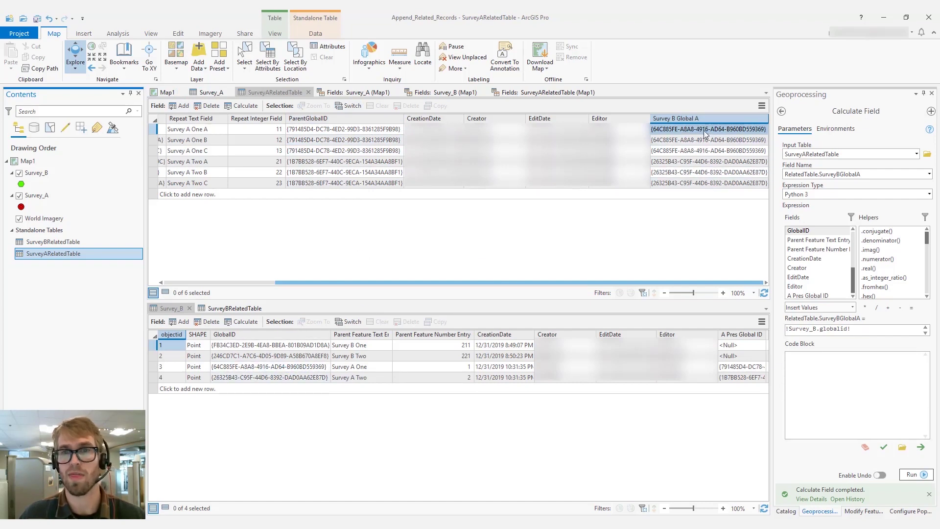
# Step: Recalculate ParentGlobalID as !SurveyBGlobalA! for every row of SurveyARelatedTable
pyautogui.rightClick(359, 119)
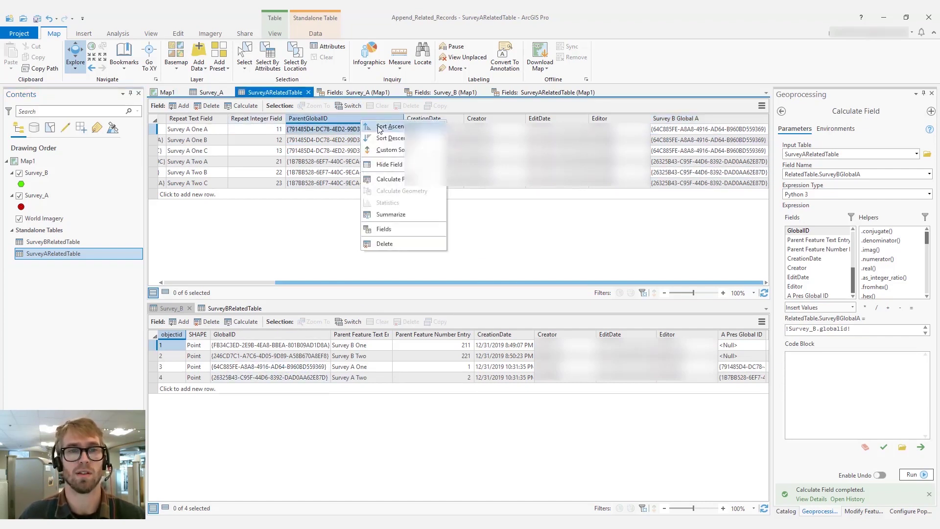
pyautogui.click(404, 179)
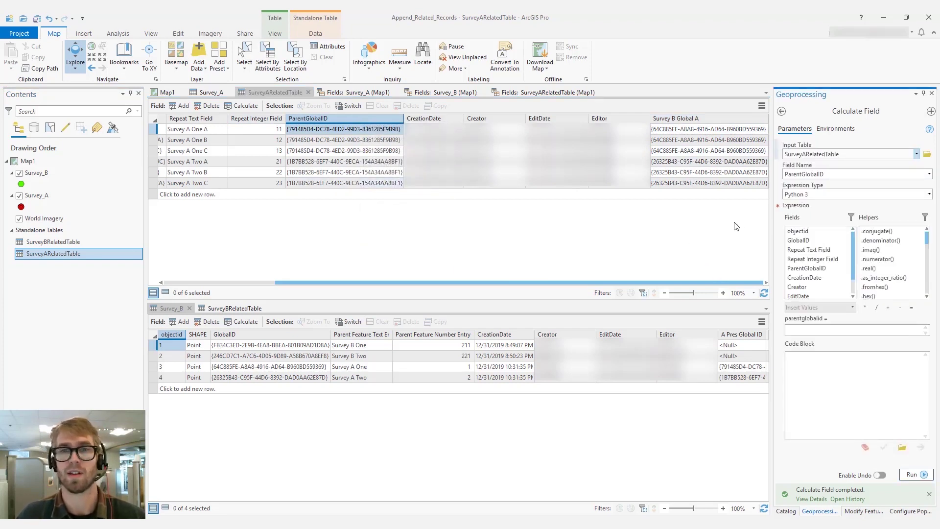
pyautogui.scroll(-2, 818, 275)
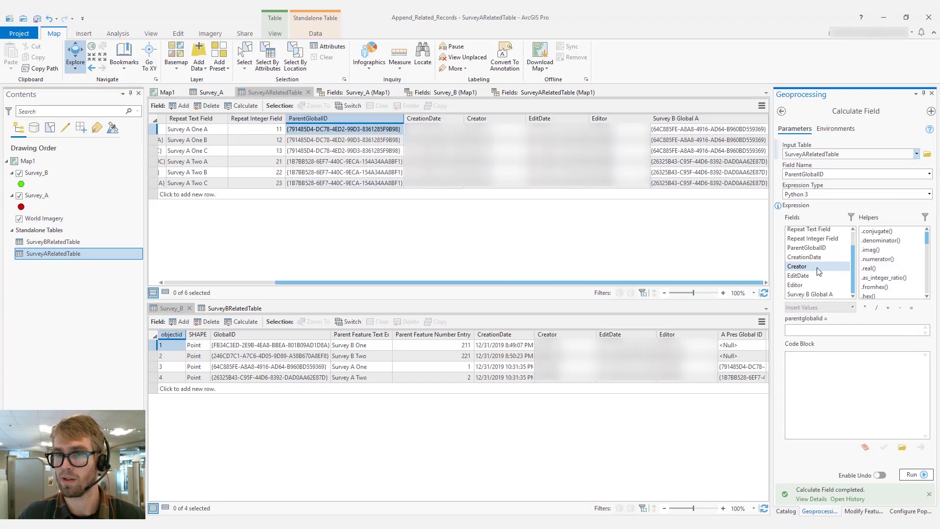
pyautogui.click(827, 293)
pyautogui.doubleClick(827, 293)
pyautogui.click(912, 474)
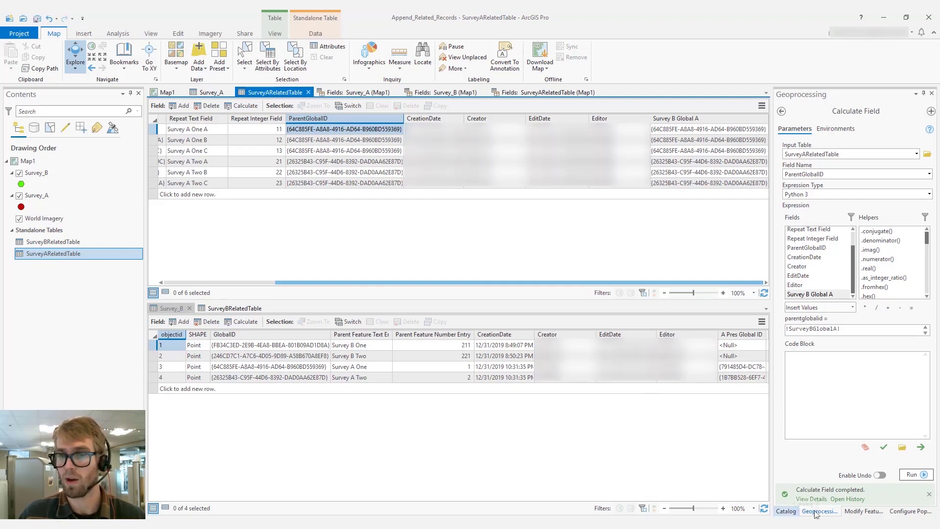
# Step: Open the Append tool with SurveyARelatedTable as input and SurveyBRelatedTable as the target dataset
pyautogui.click(781, 113)
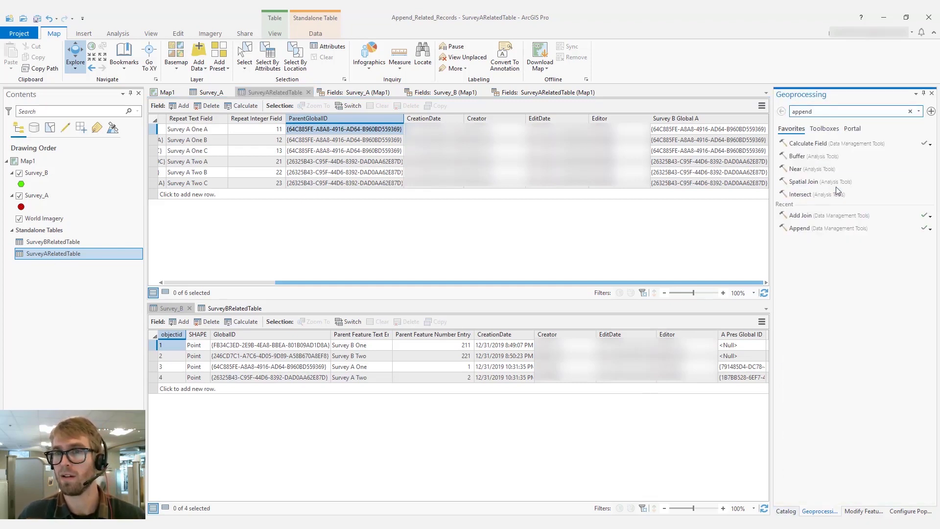
pyautogui.click(829, 227)
pyautogui.click(823, 400)
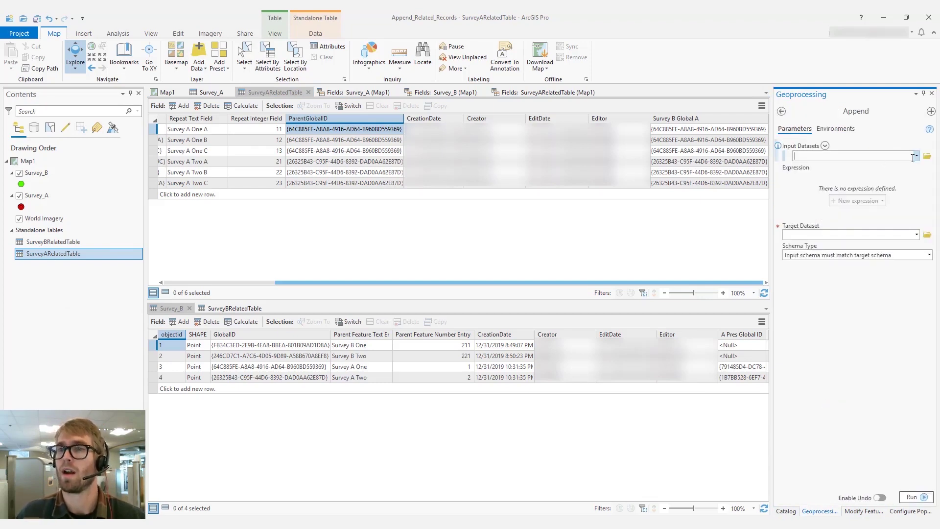
pyautogui.click(916, 156)
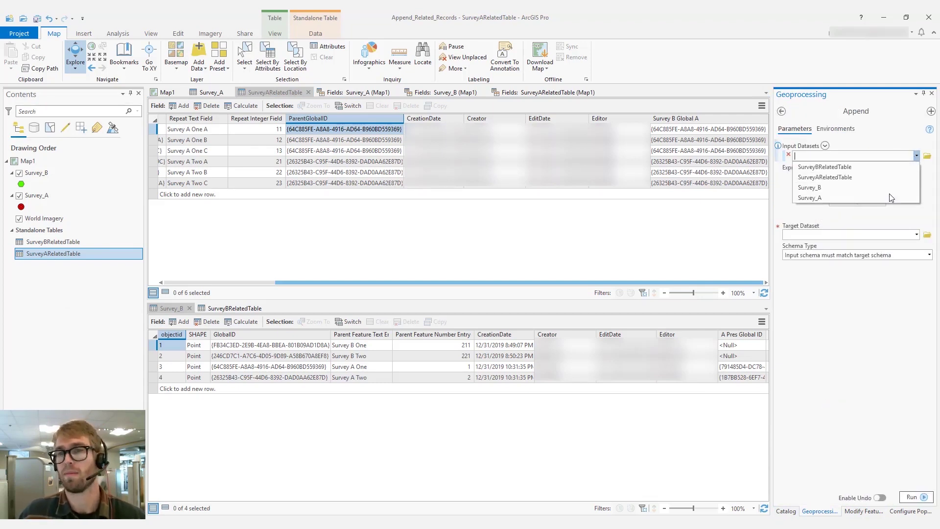
pyautogui.click(868, 177)
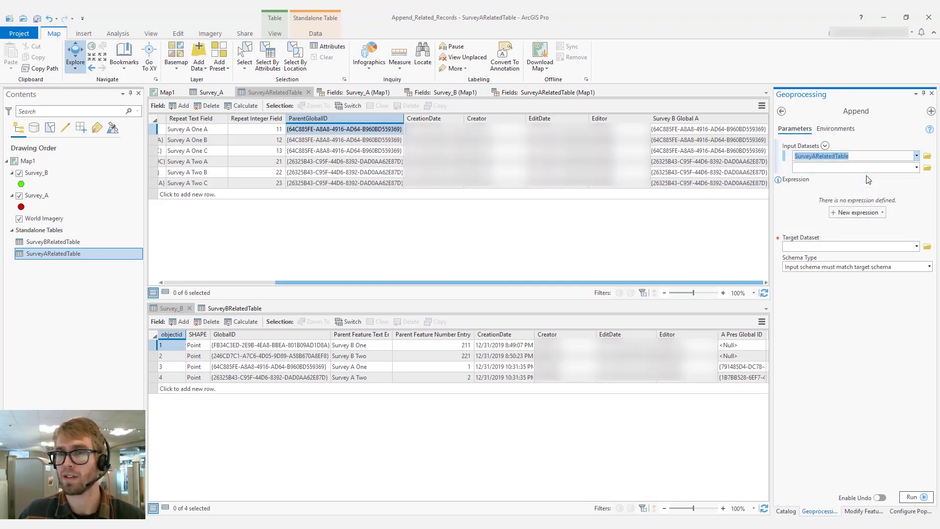
pyautogui.click(917, 247)
pyautogui.click(894, 259)
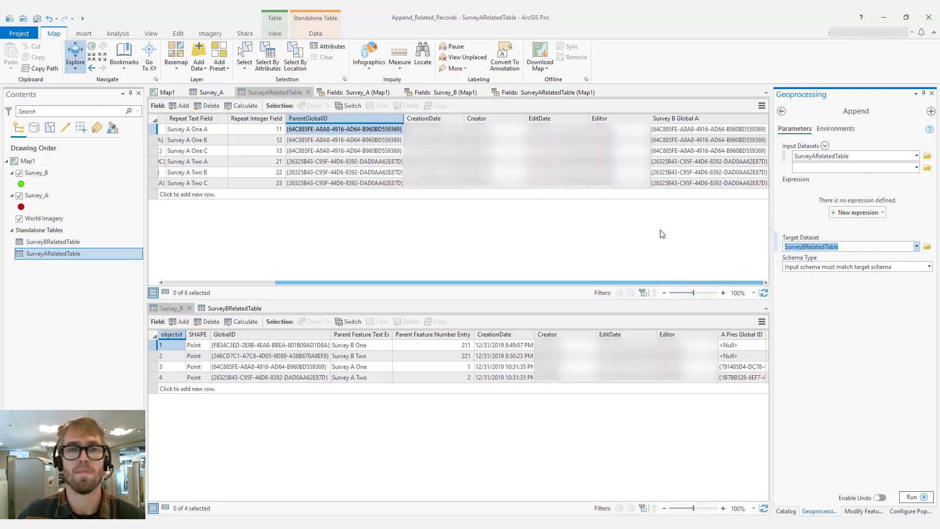
# Step: Delete the Survey B Global A field, then run the Append into SurveyBRelatedTable
pyautogui.rightClick(695, 122)
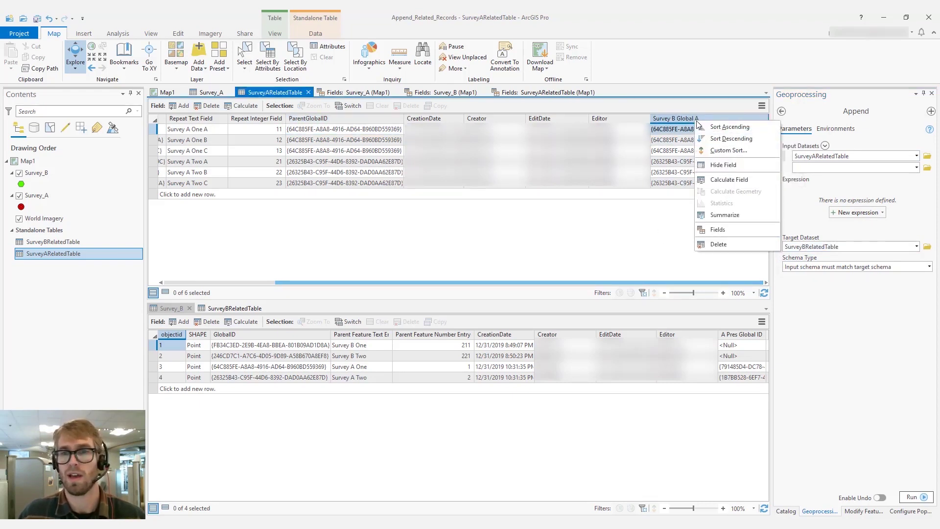
pyautogui.click(719, 244)
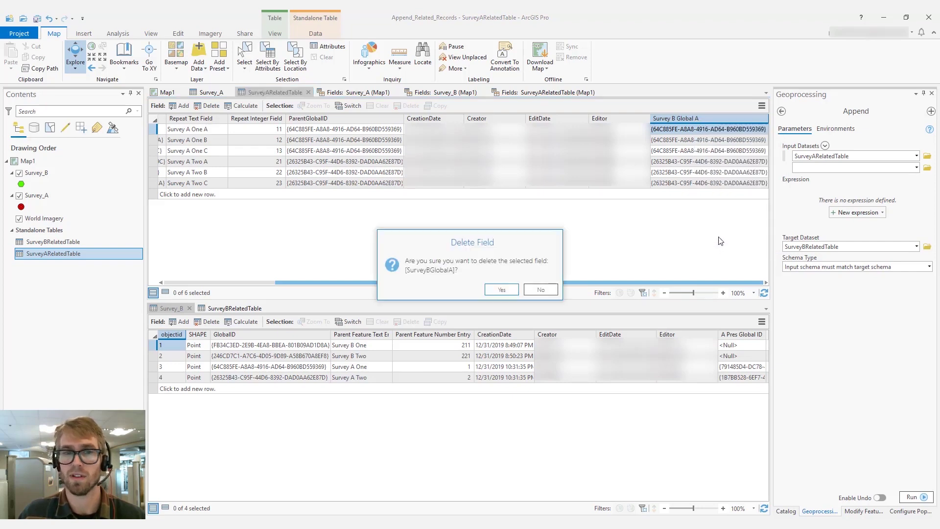
pyautogui.click(510, 289)
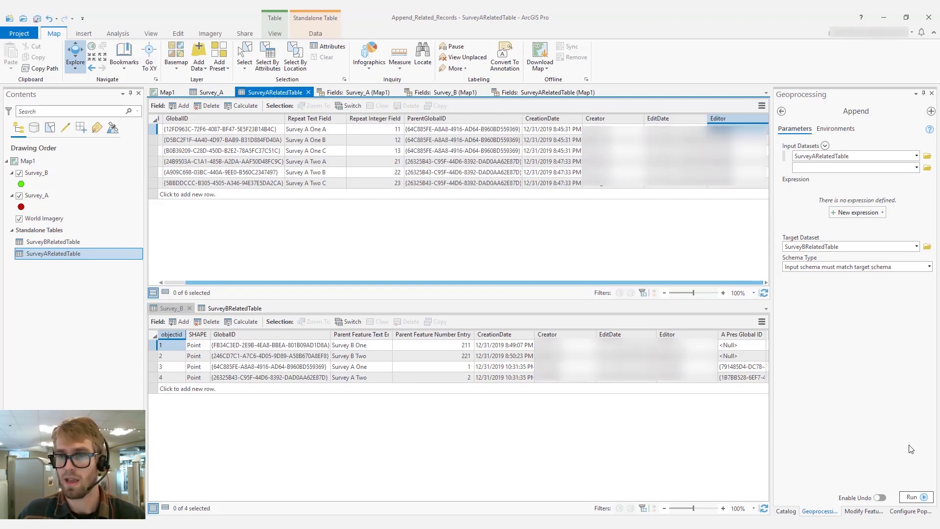
pyautogui.click(915, 497)
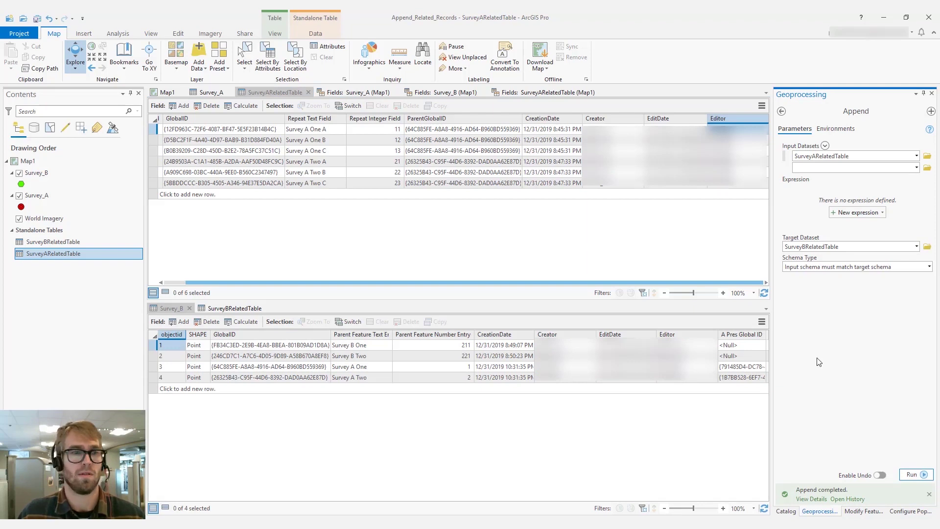
# Step: Display SurveyBRelatedTable's 12 rows, with the six Survey A records after the six Survey B ones
pyautogui.click(231, 309)
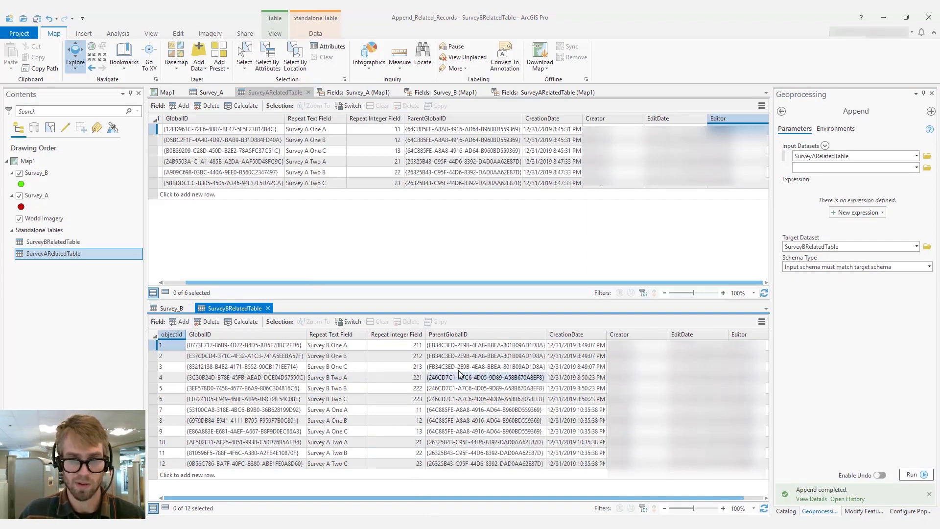
pyautogui.moveTo(514, 498); pyautogui.dragTo(539, 496)
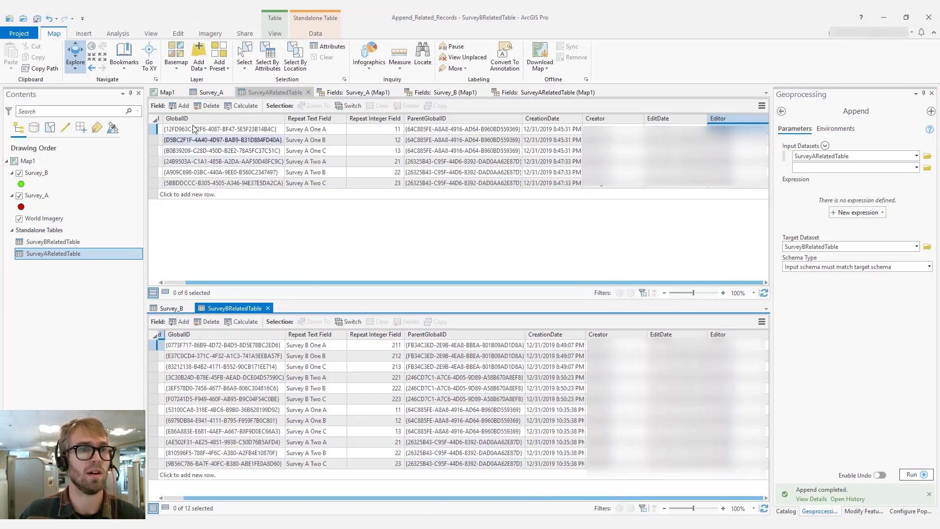
# Step: On Map1, hide the Survey_A layer and open the pop-up for a Survey_B point
pyautogui.click(167, 92)
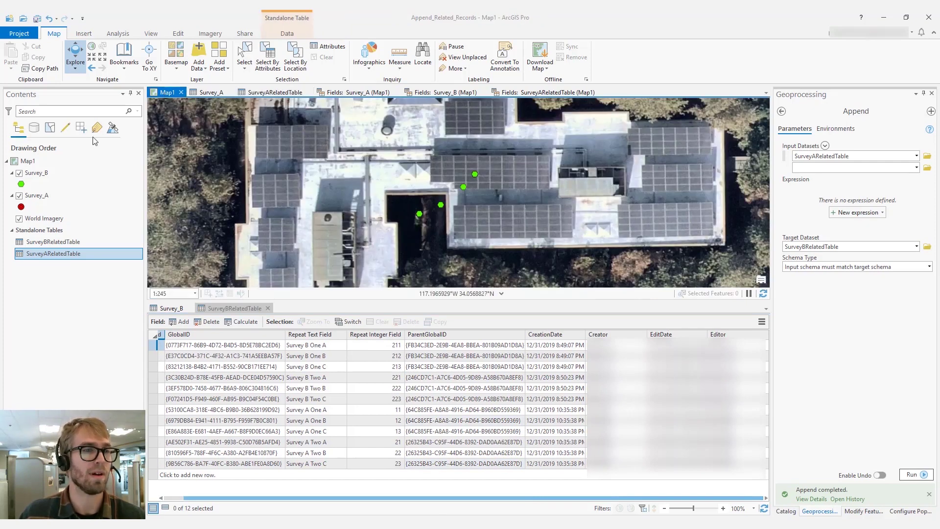
pyautogui.click(20, 197)
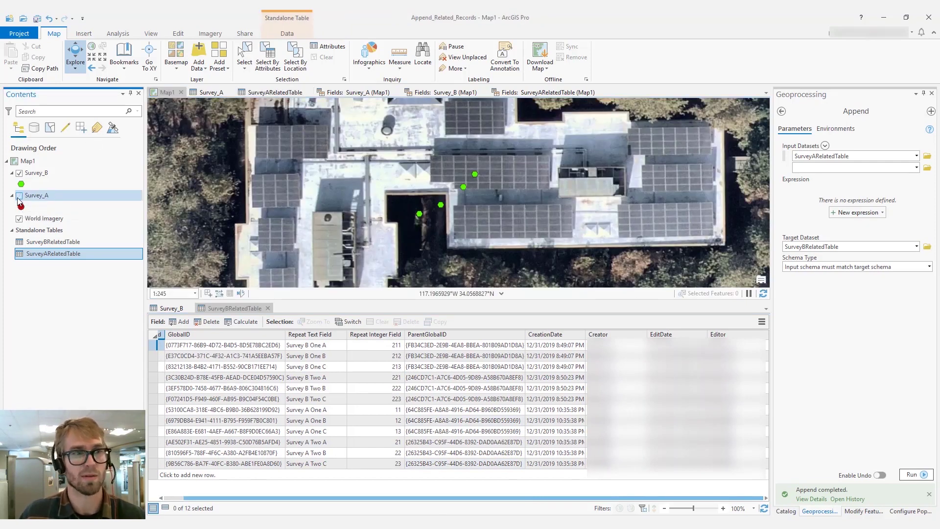
pyautogui.click(422, 218)
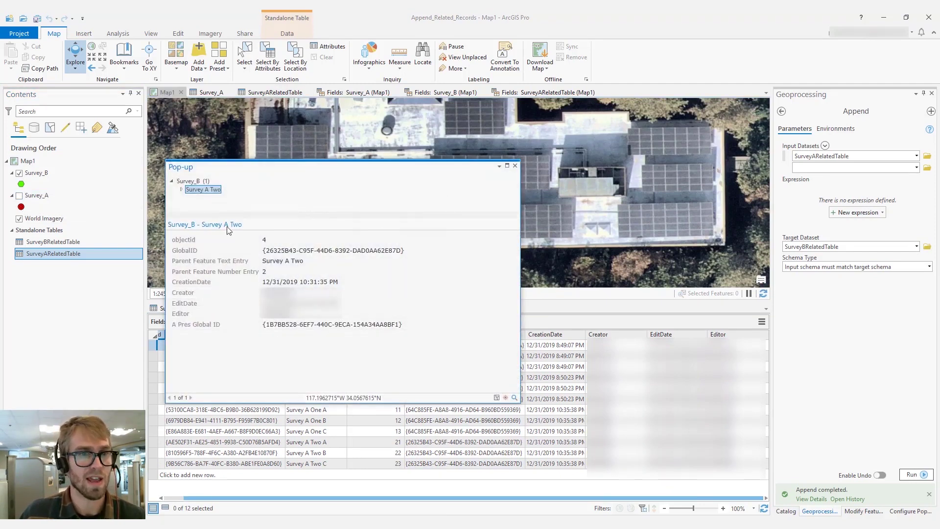
# Step: Expand Survey A Two's SurveyBRelatedTable records to reveal the related rows Survey A Two A–C
pyautogui.click(182, 189)
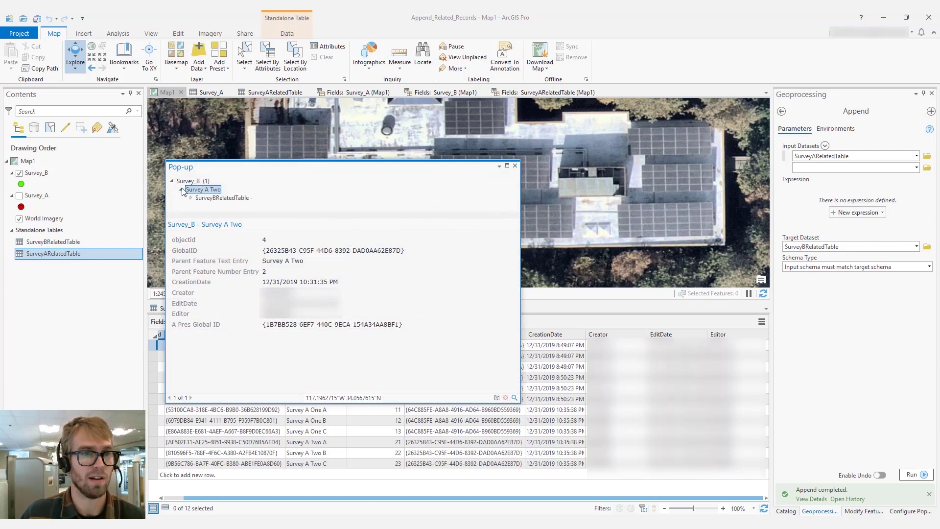
pyautogui.click(191, 198)
pyautogui.click(221, 192)
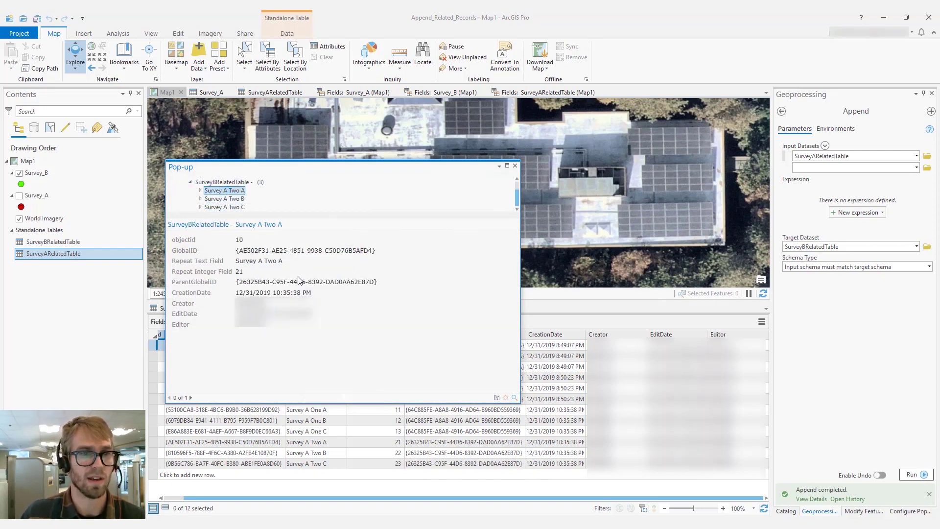